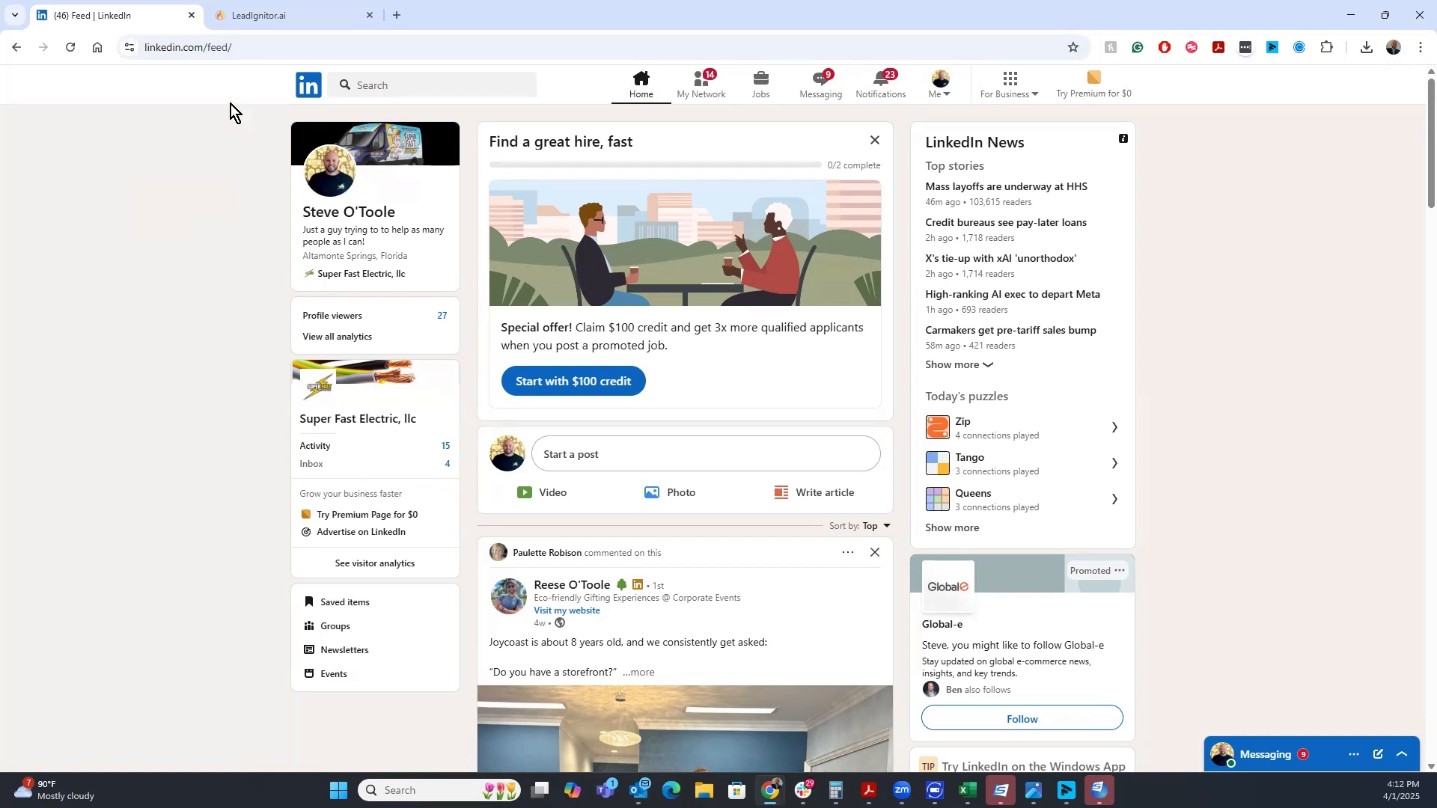
Start creating a new Simple campaign in LeadIgnitor
{"action": "left_click", "coordinate": [258, 24]}
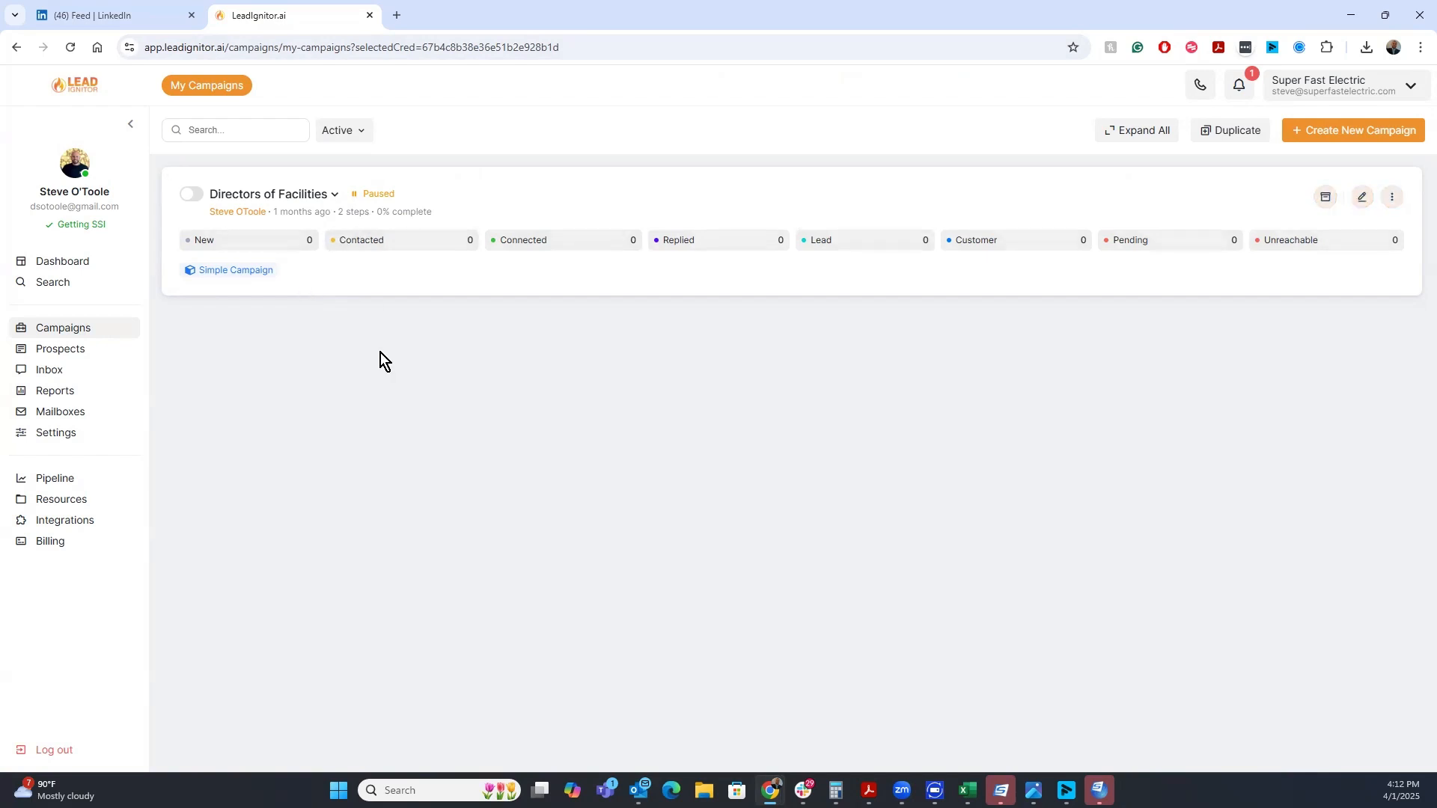
{"action": "left_click", "coordinate": [1323, 135]}
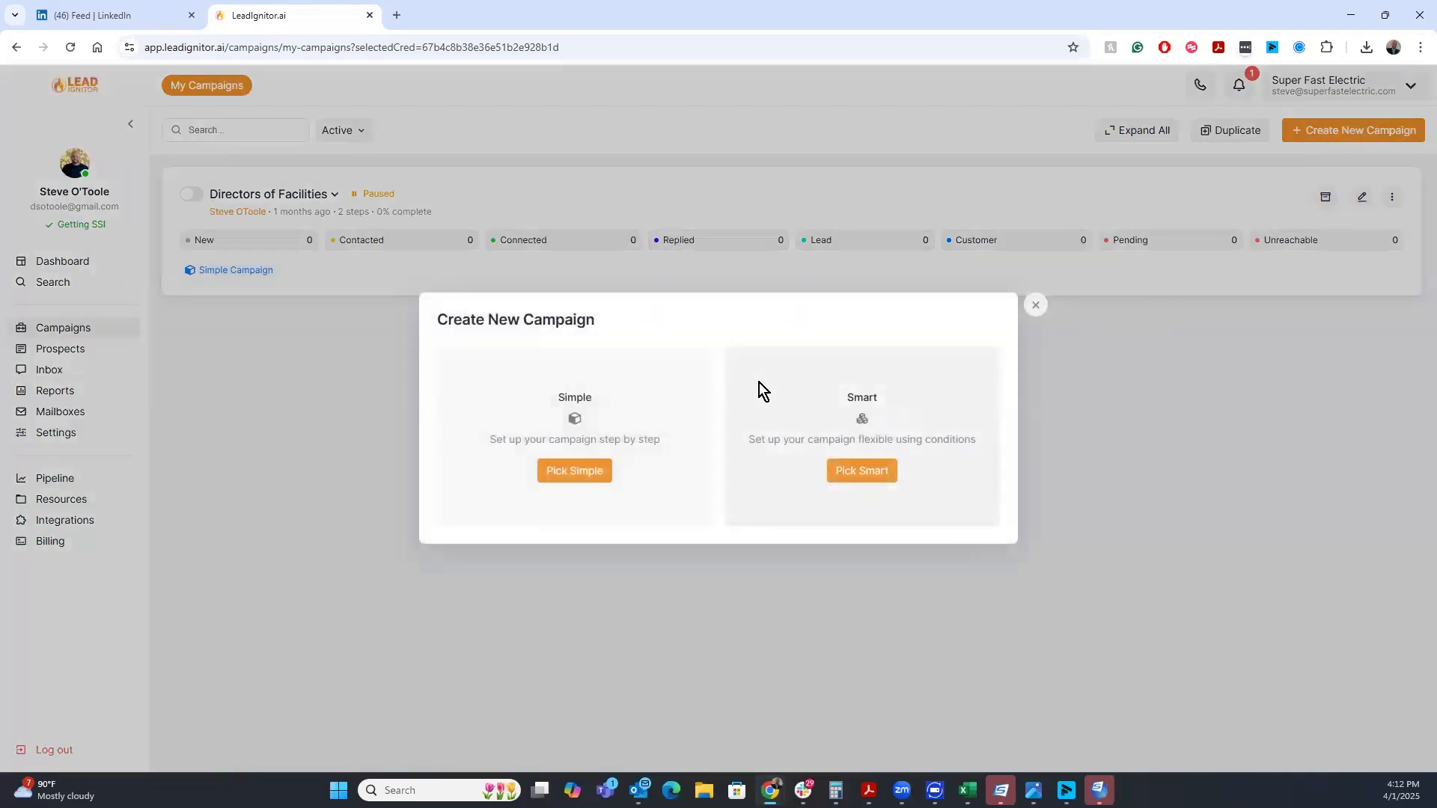
{"action": "left_click", "coordinate": [572, 471]}
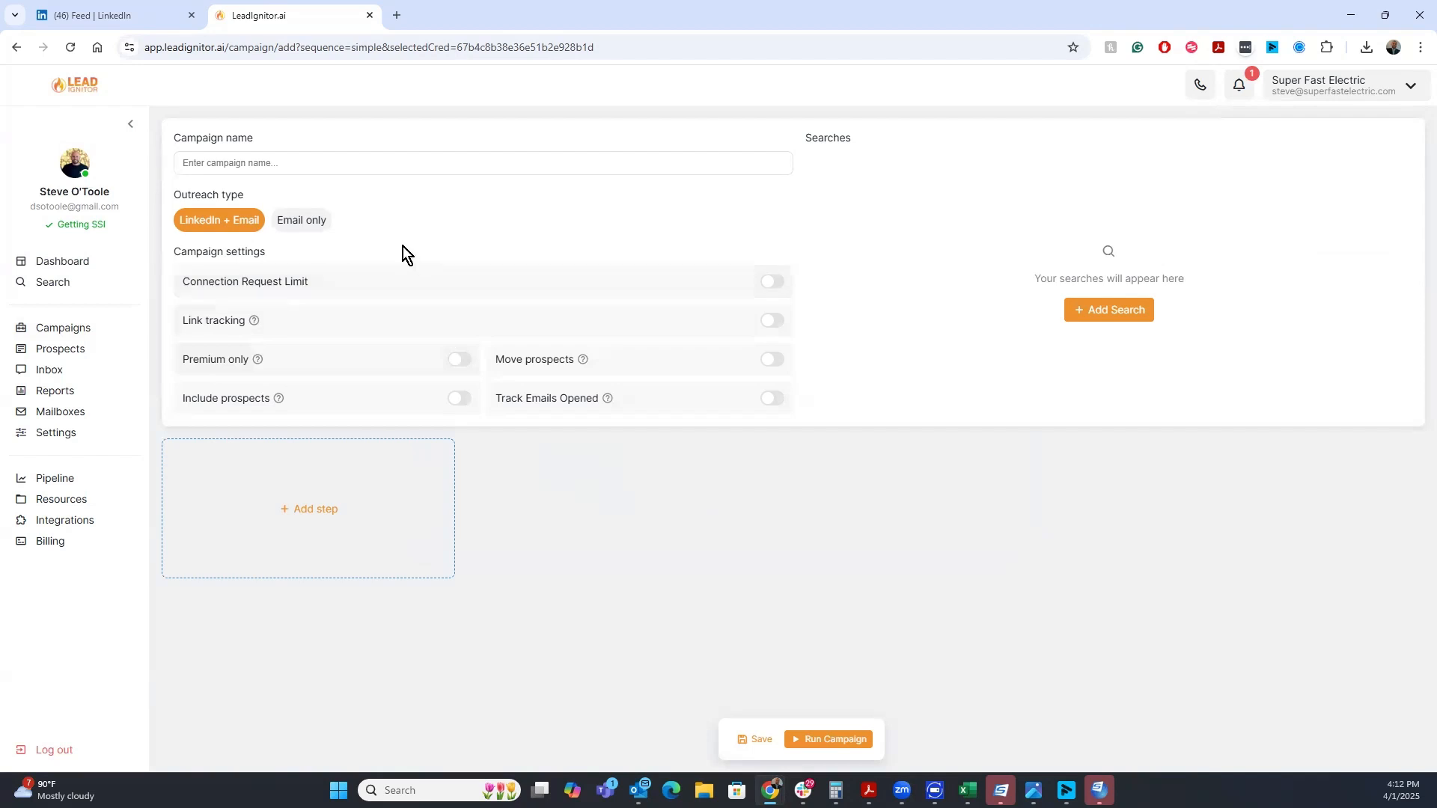
Name the campaign "Facility Directors - Orlando"
{"action": "left_click", "coordinate": [314, 161]}
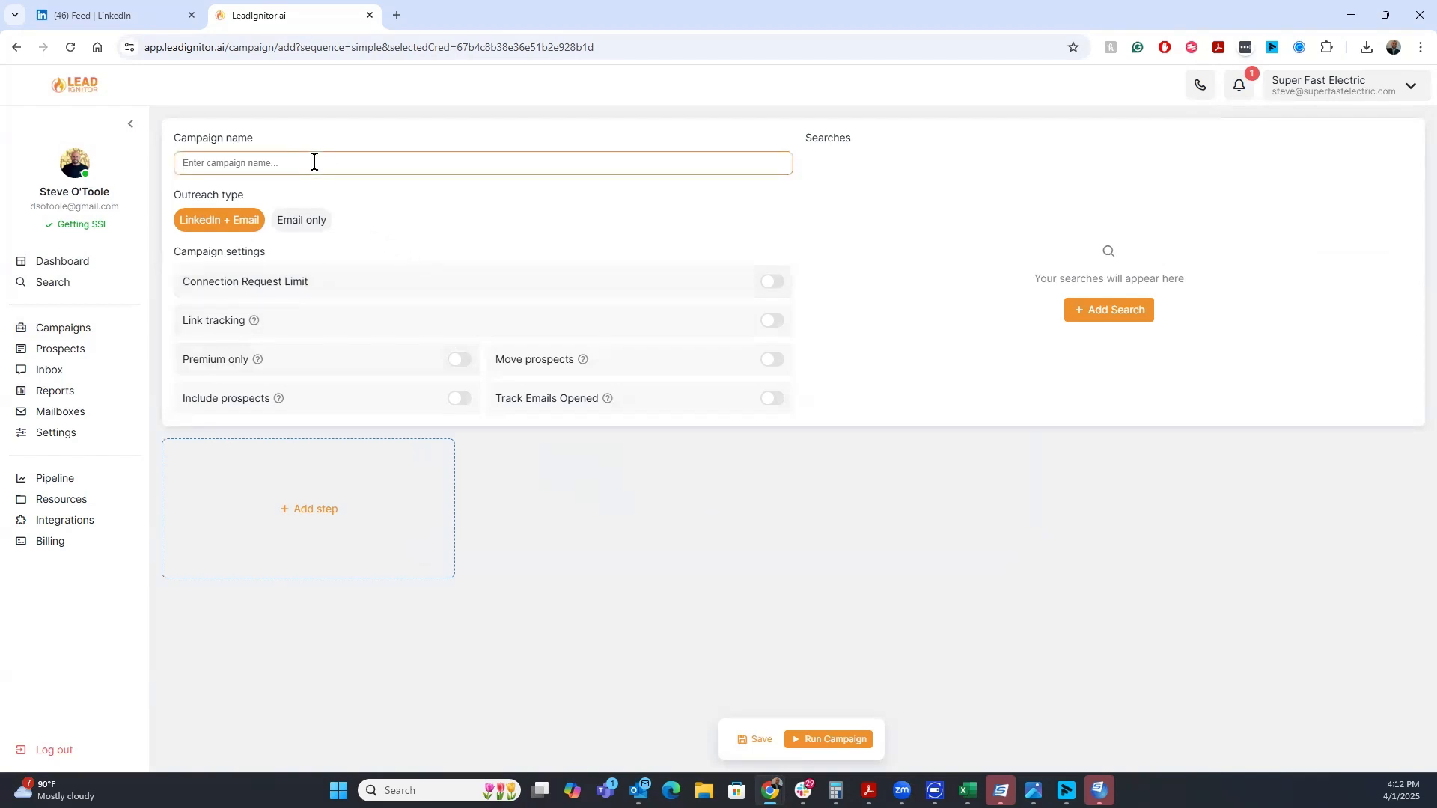
{"action": "type", "text": "Facility C"}
{"action": "type", "text": "irectors - Orlando"}
Switch to LinkedIn and search people for "facilities director"
{"action": "left_click", "coordinate": [1110, 312]}
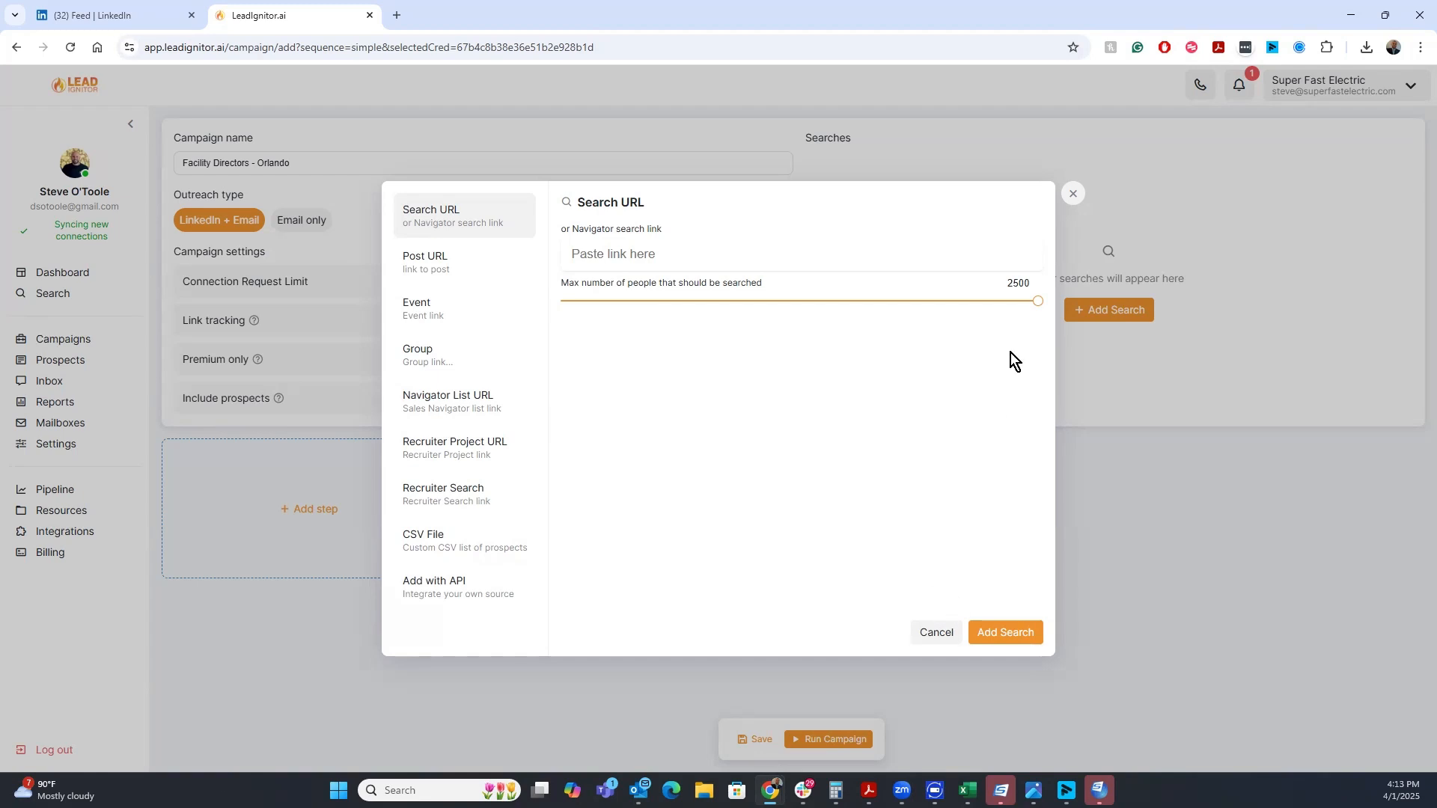
{"action": "left_click", "coordinate": [1073, 194]}
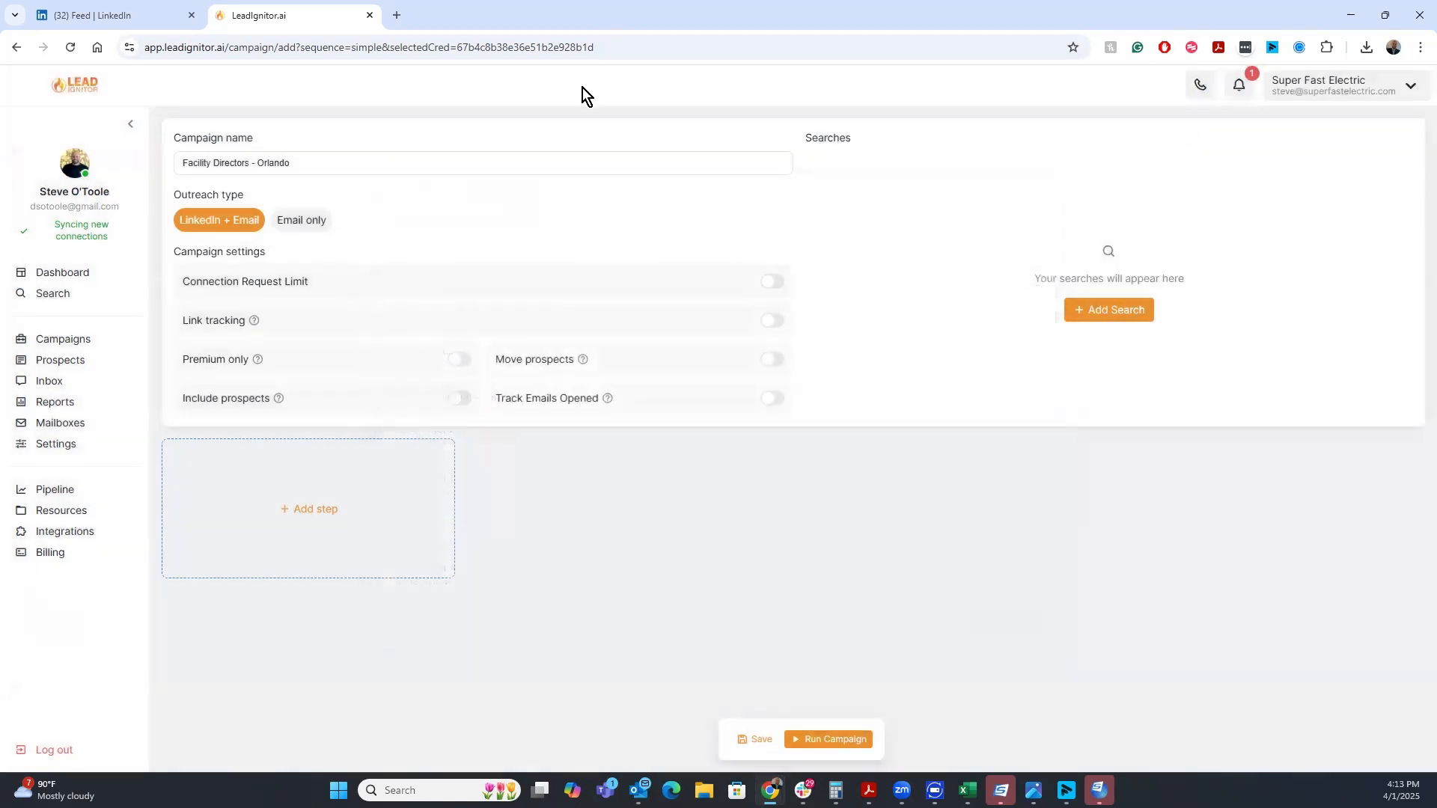
{"action": "left_click", "coordinate": [118, 27]}
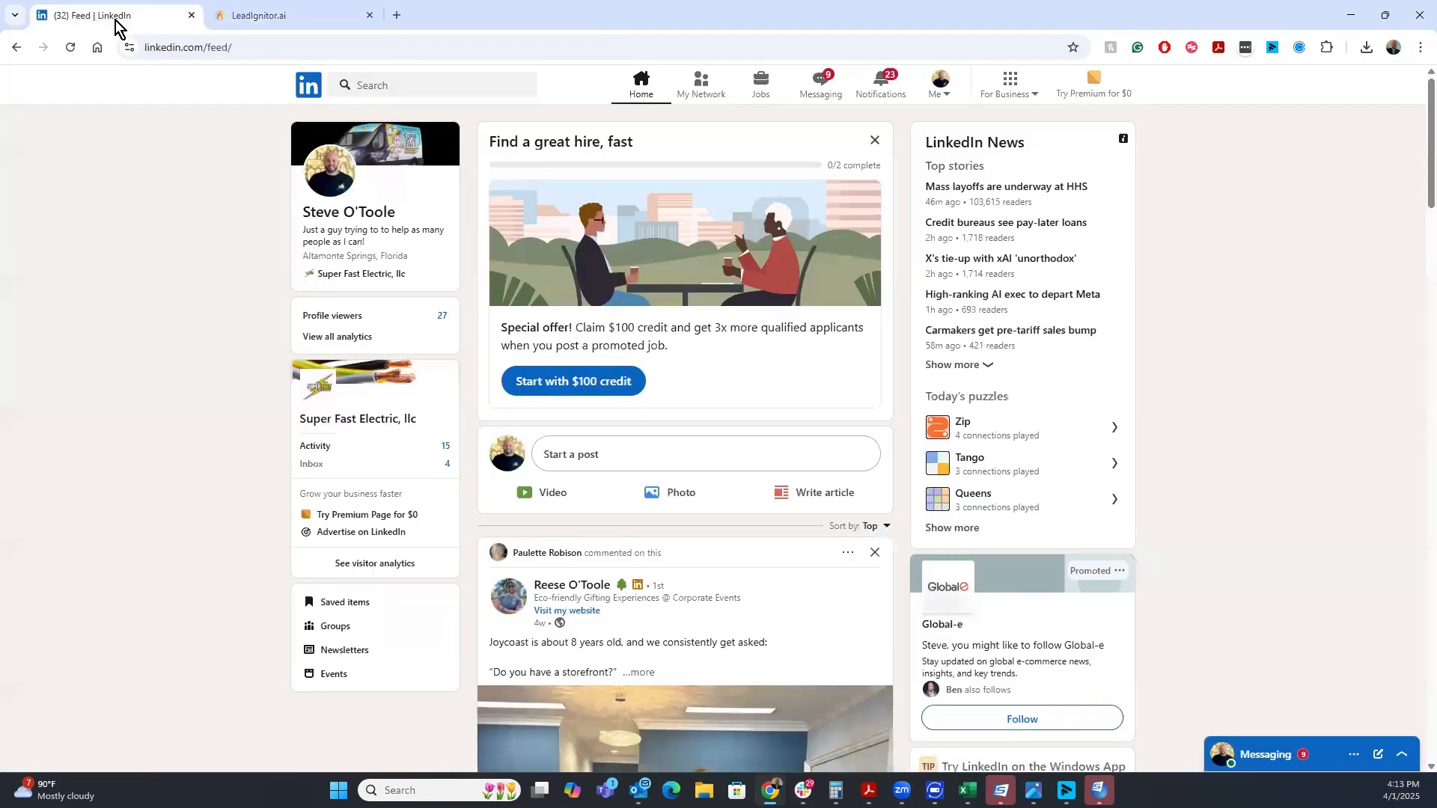
{"action": "left_click", "coordinate": [424, 88]}
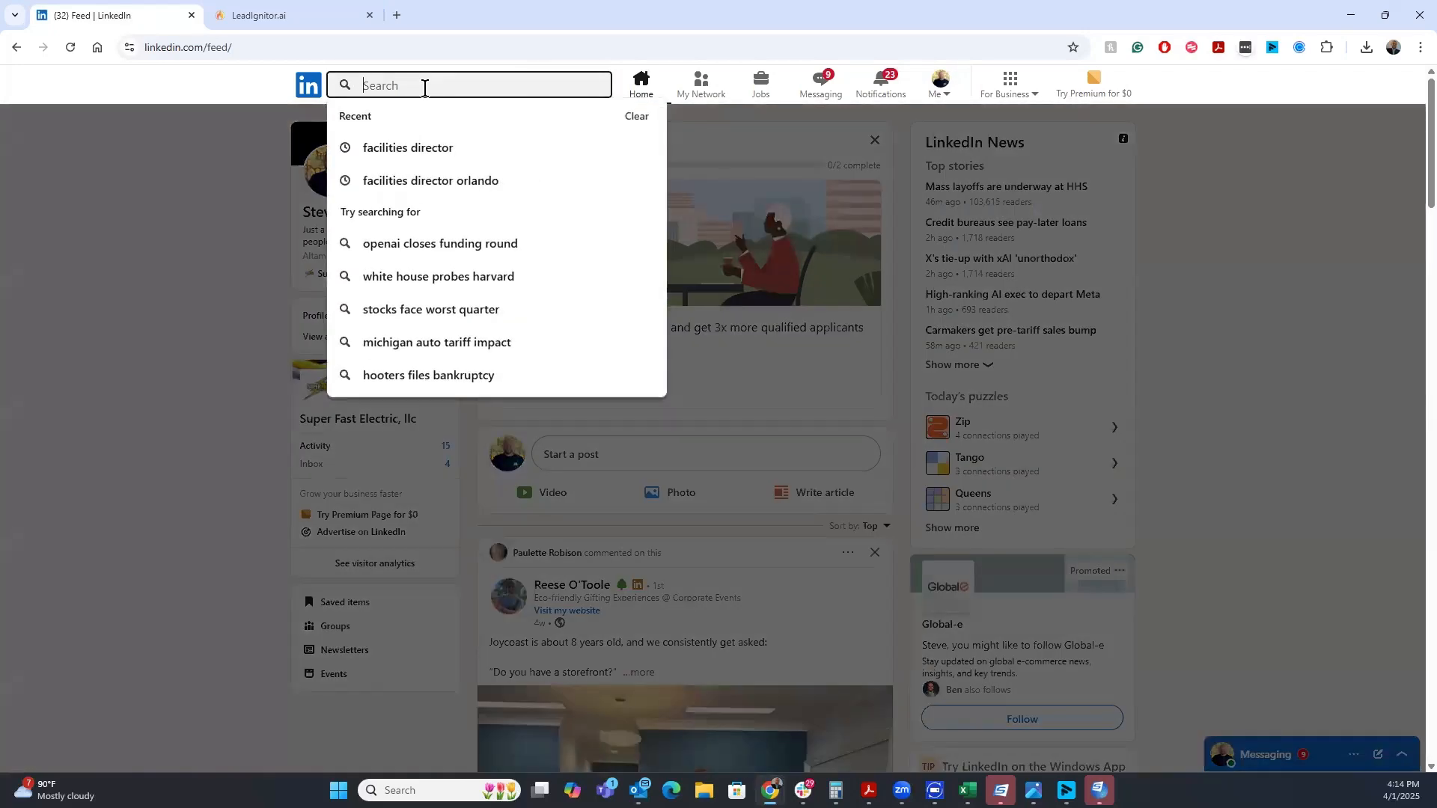
{"action": "left_click", "coordinate": [424, 149]}
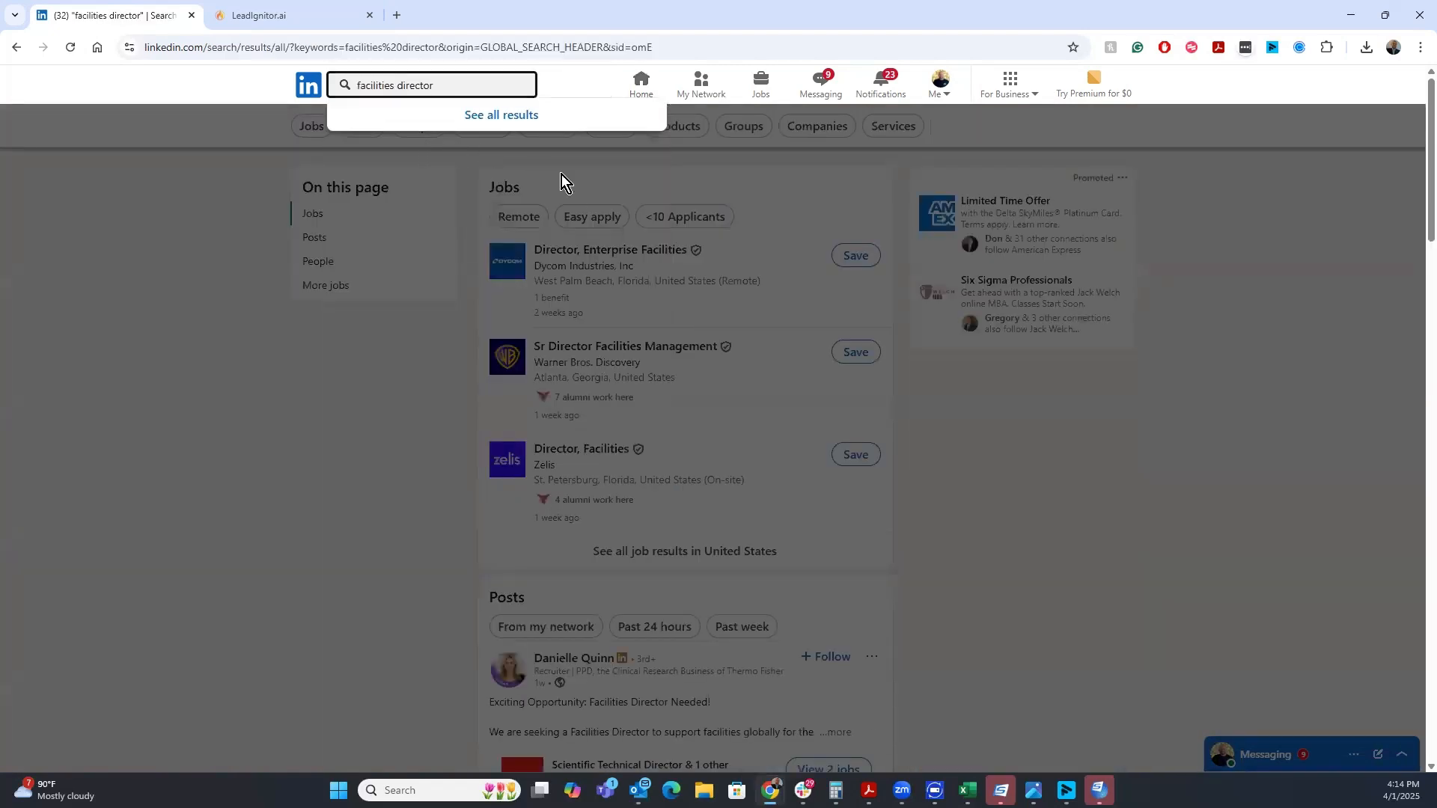
{"action": "left_click", "coordinate": [510, 116]}
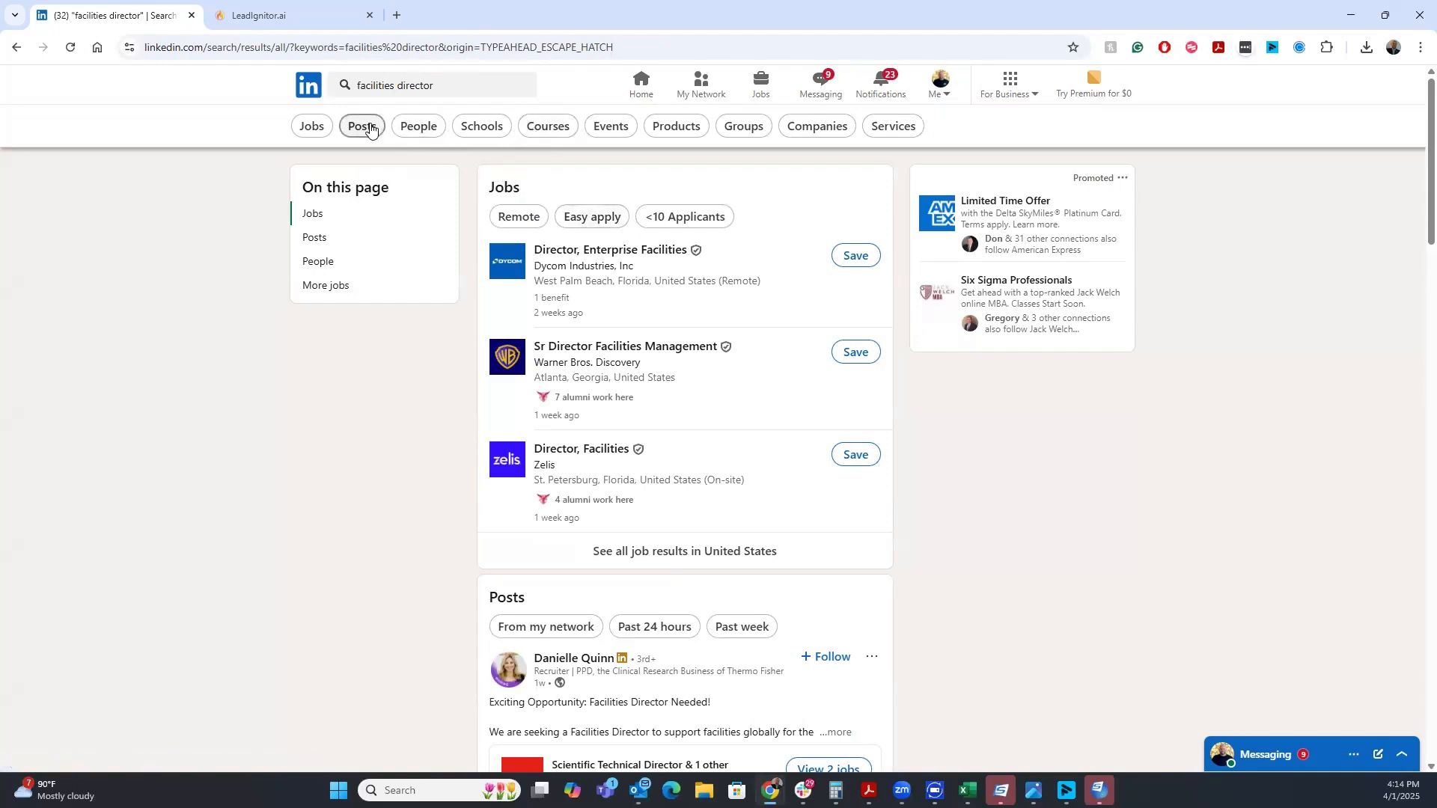
{"action": "left_click", "coordinate": [413, 128]}
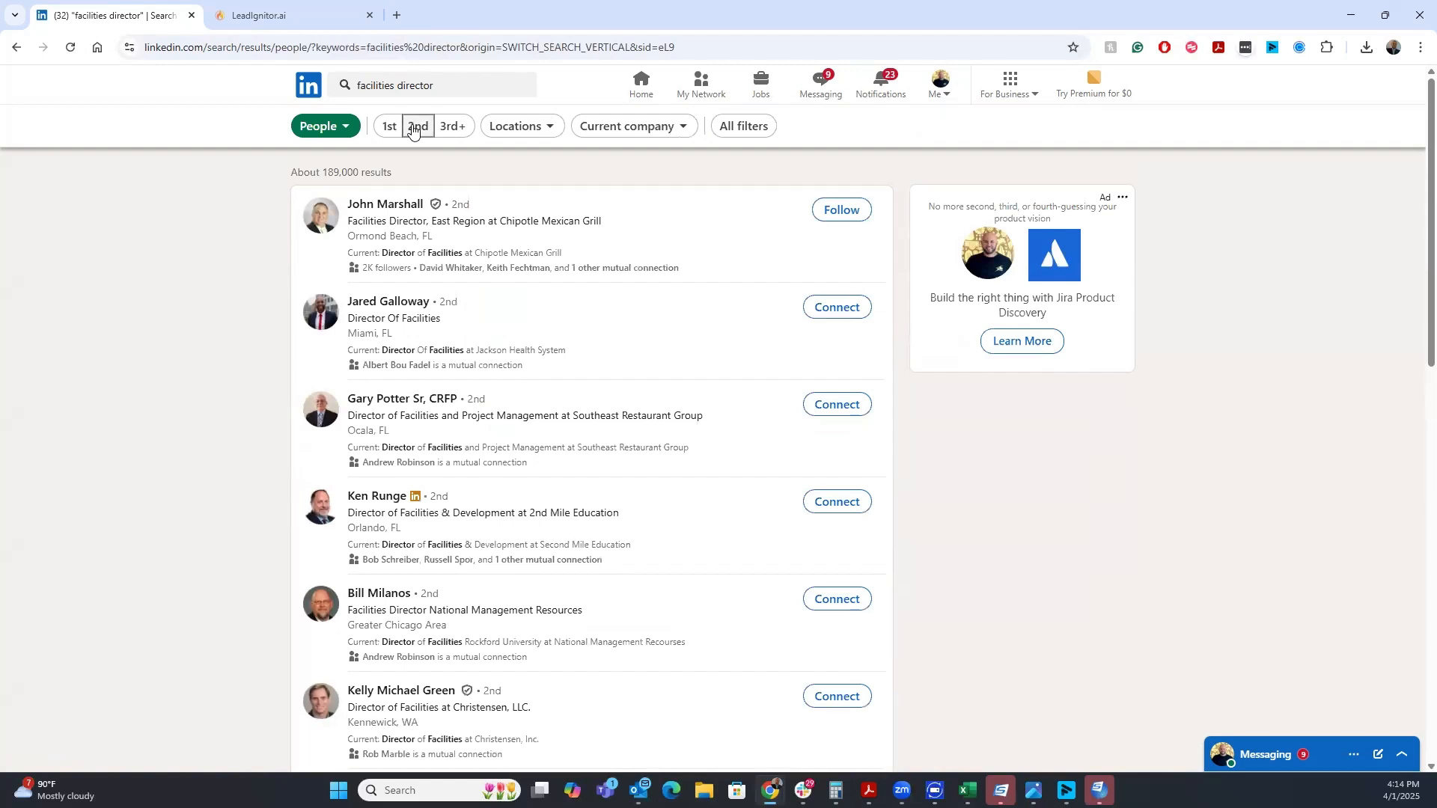
Filter the people results by the Greater Orlando location
{"action": "left_click", "coordinate": [510, 125]}
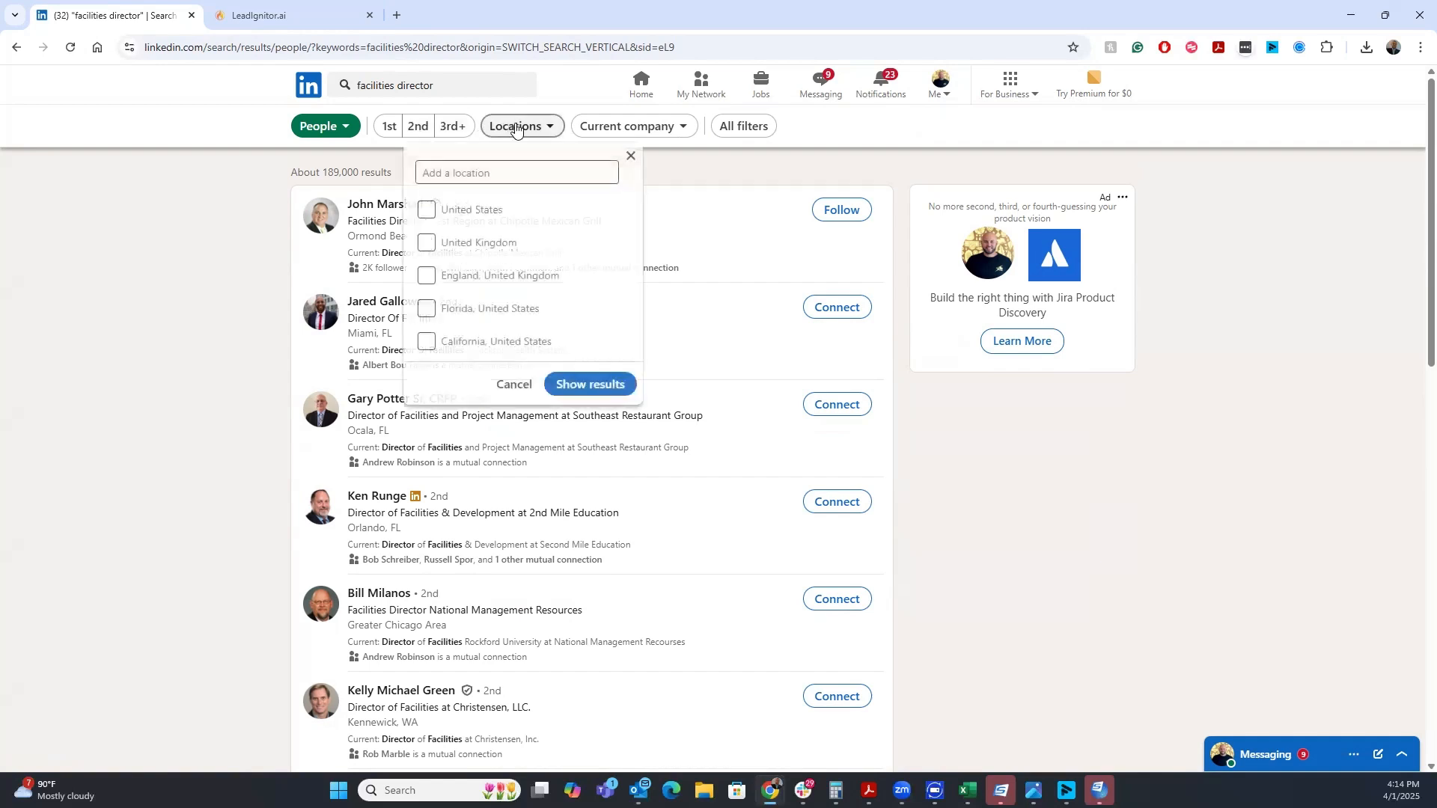
{"action": "left_click", "coordinate": [537, 163]}
{"action": "type", "text": "orlando"}
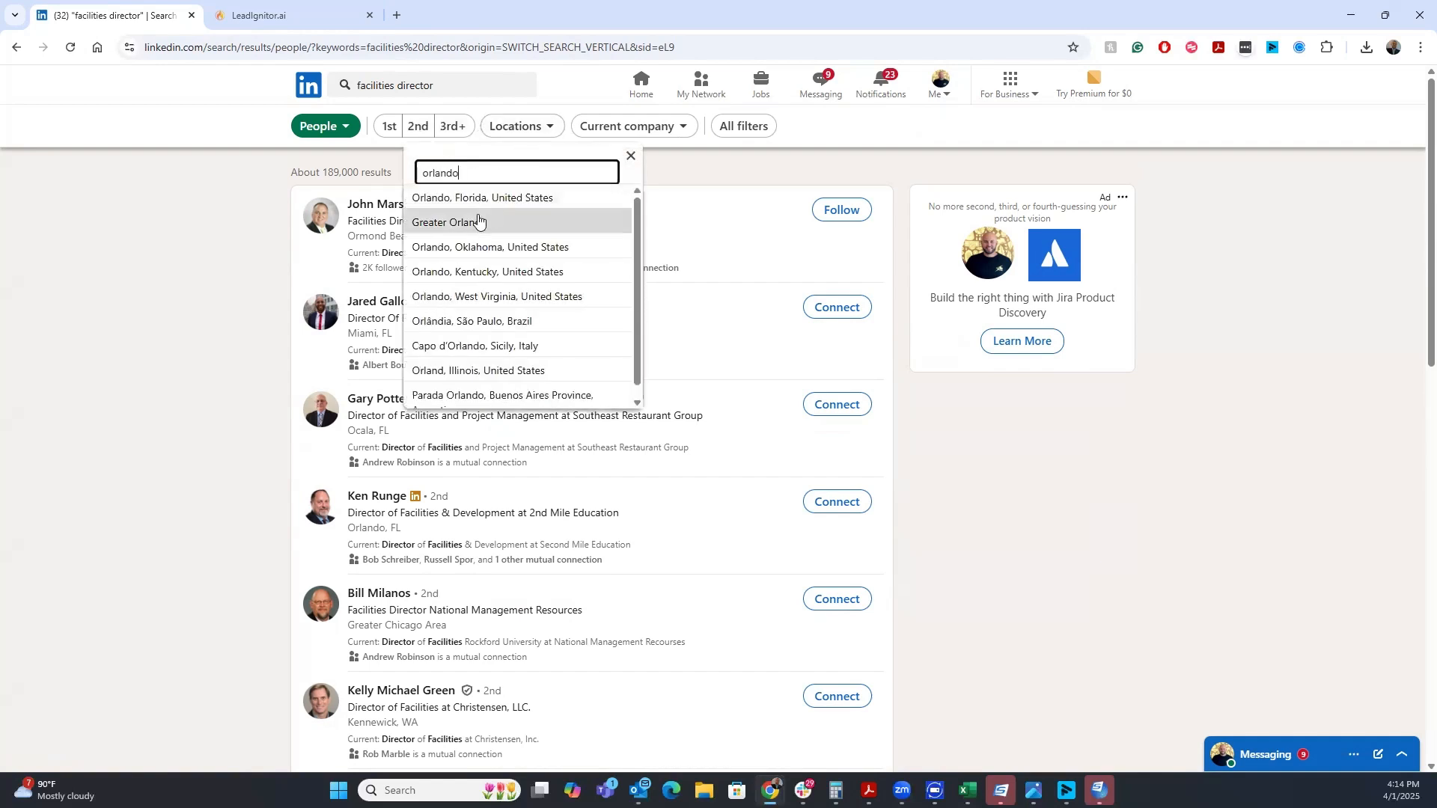
{"action": "left_click", "coordinate": [477, 220]}
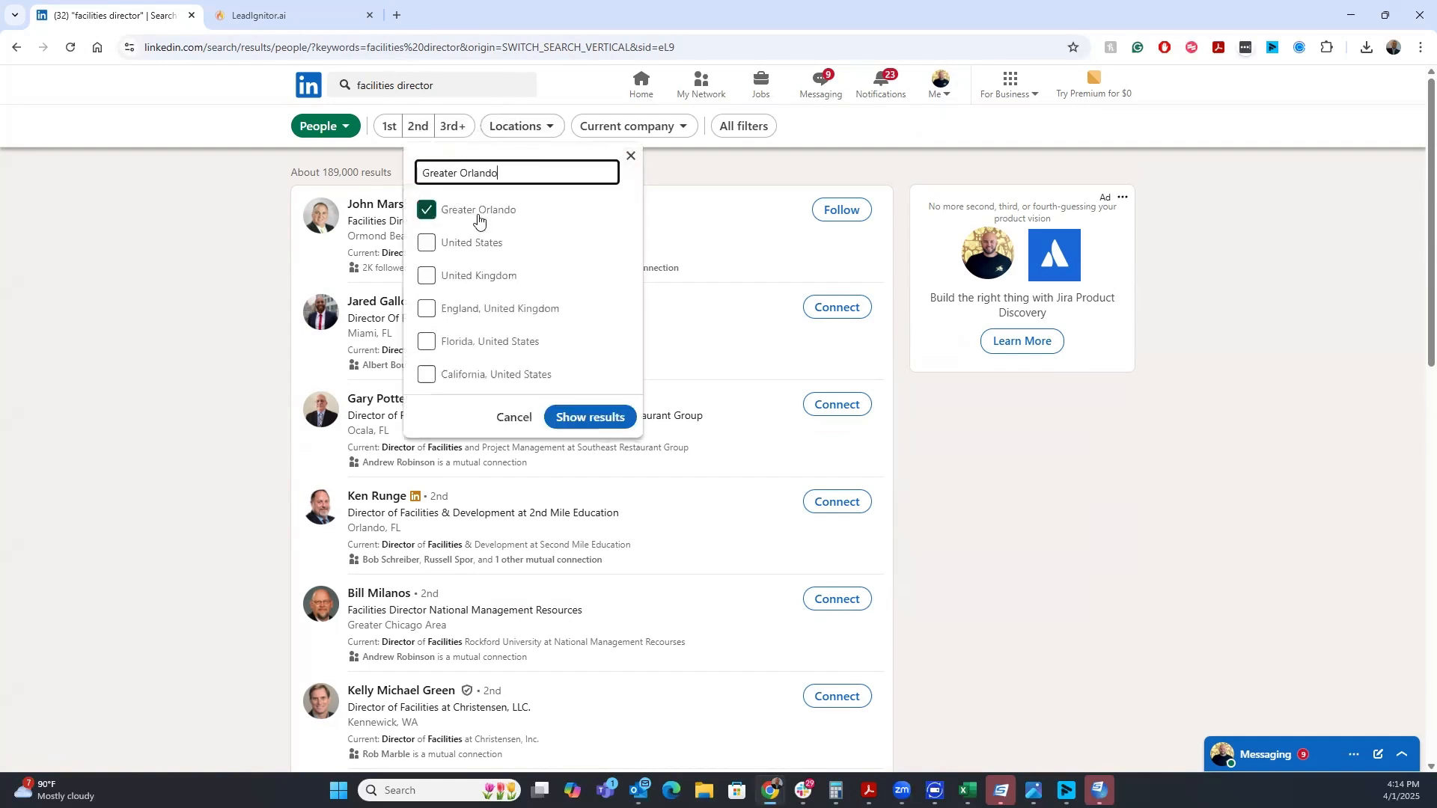
{"action": "left_click", "coordinate": [583, 426]}
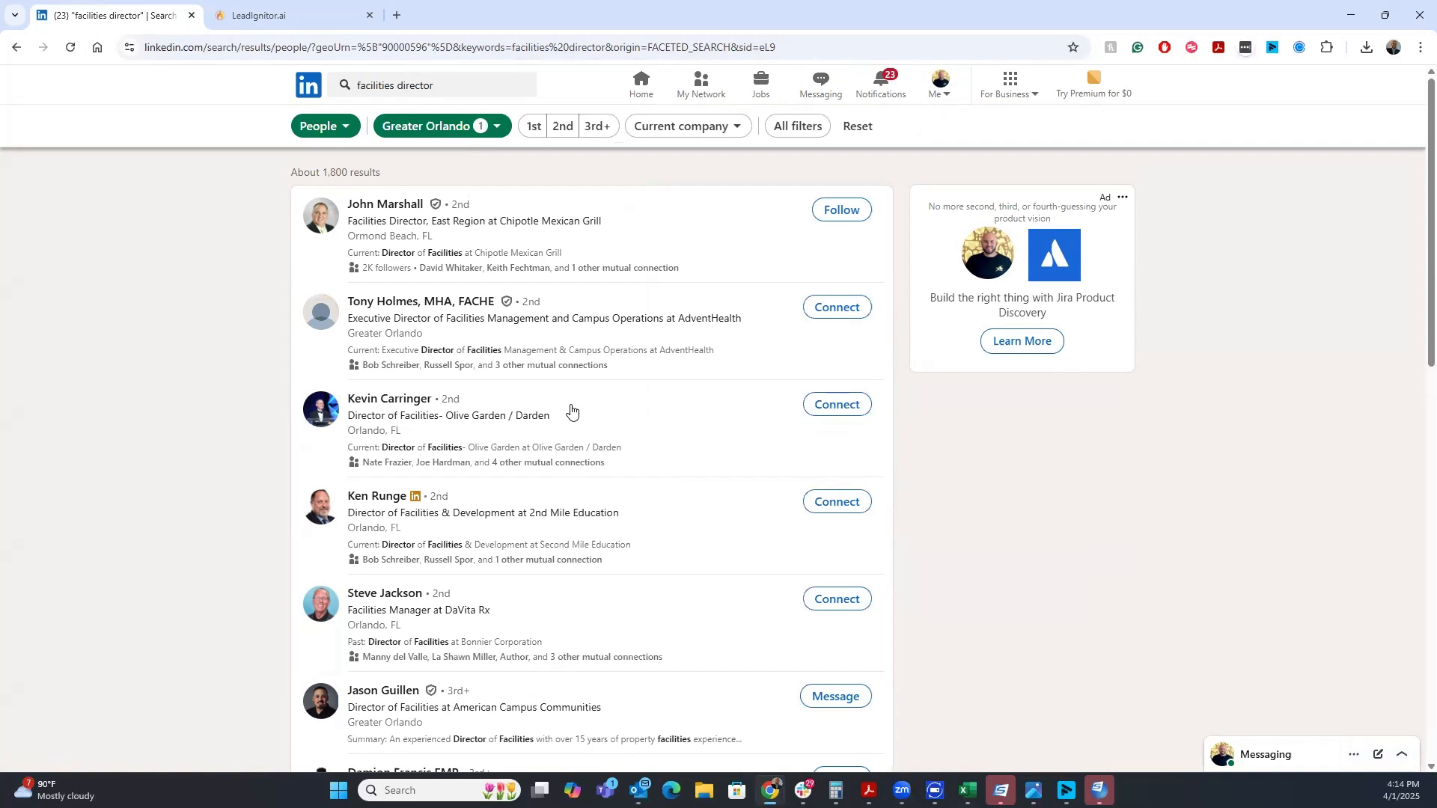
{"action": "left_click", "coordinate": [779, 127]}
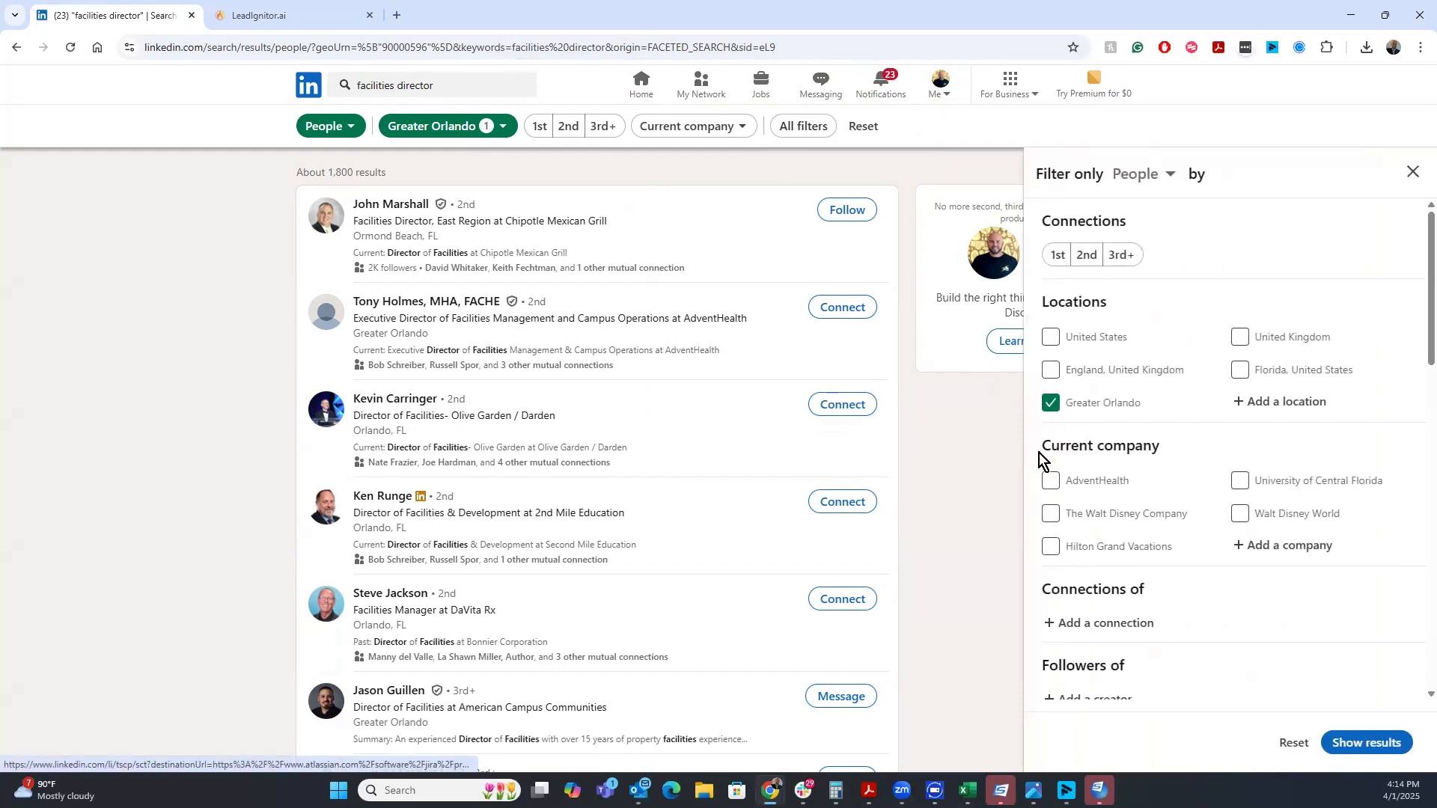
{"action": "scroll", "coordinate": [1078, 488], "scroll_direction": "down", "scroll_amount": 6}
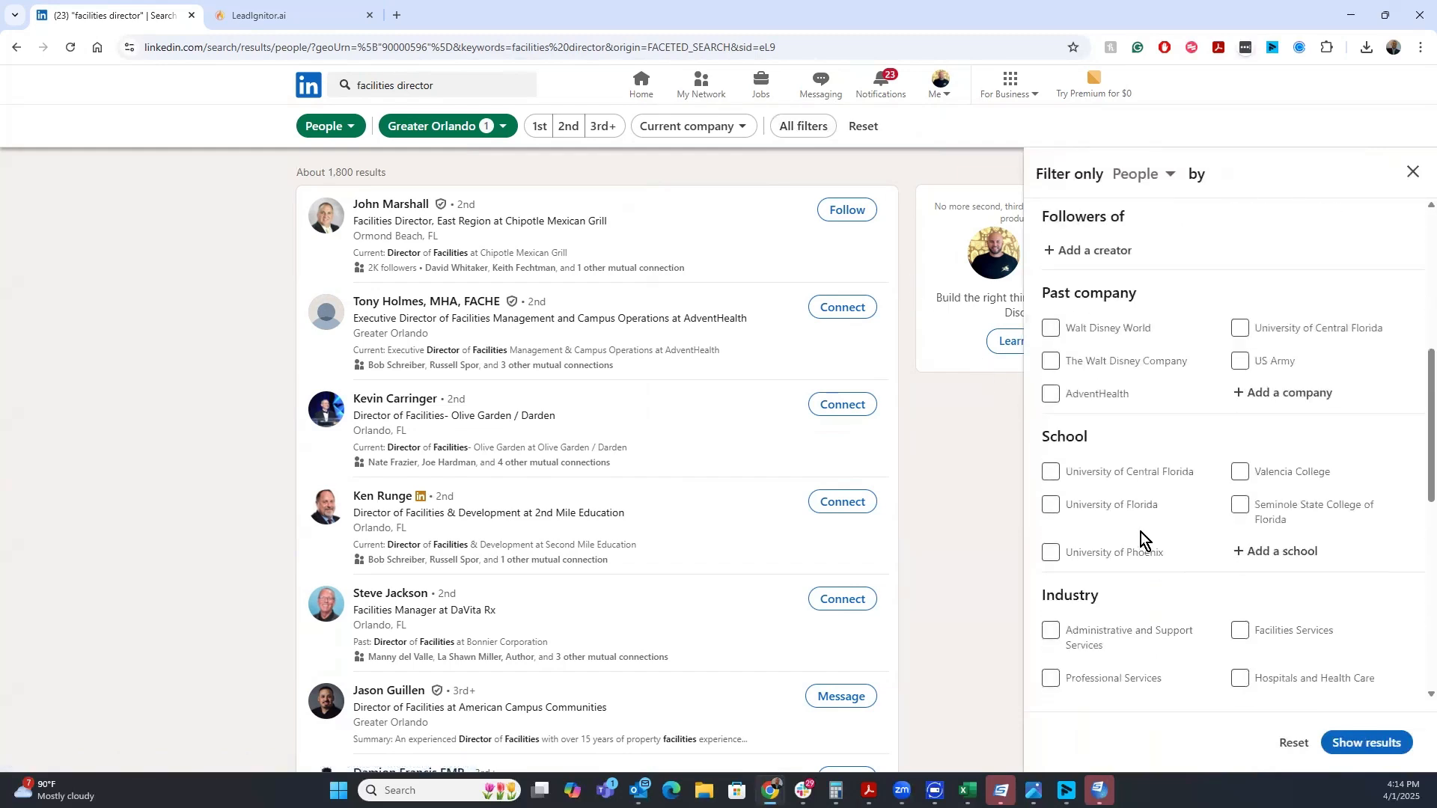
{"action": "scroll", "coordinate": [1140, 532], "scroll_direction": "down", "scroll_amount": 5}
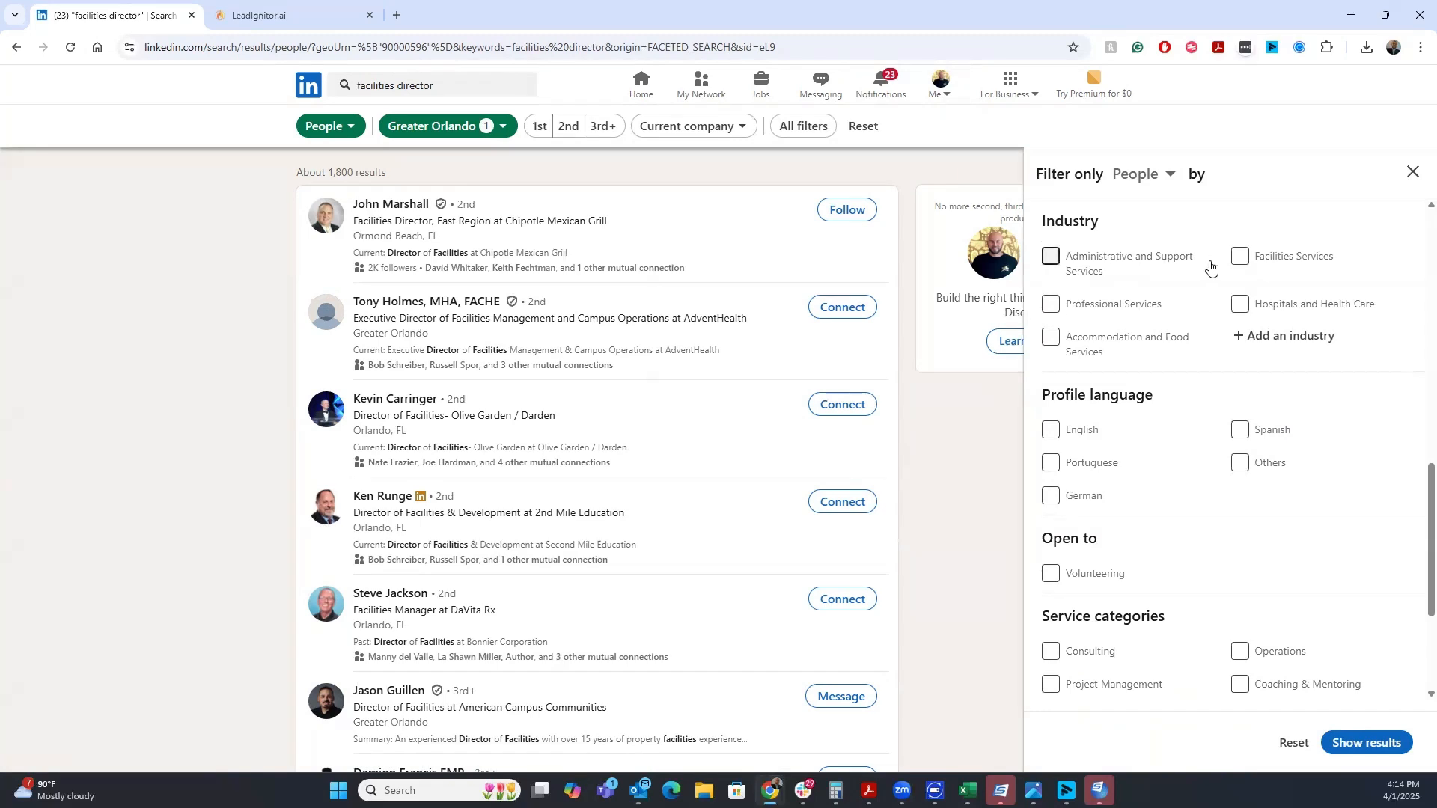
{"action": "left_click", "coordinate": [1248, 338]}
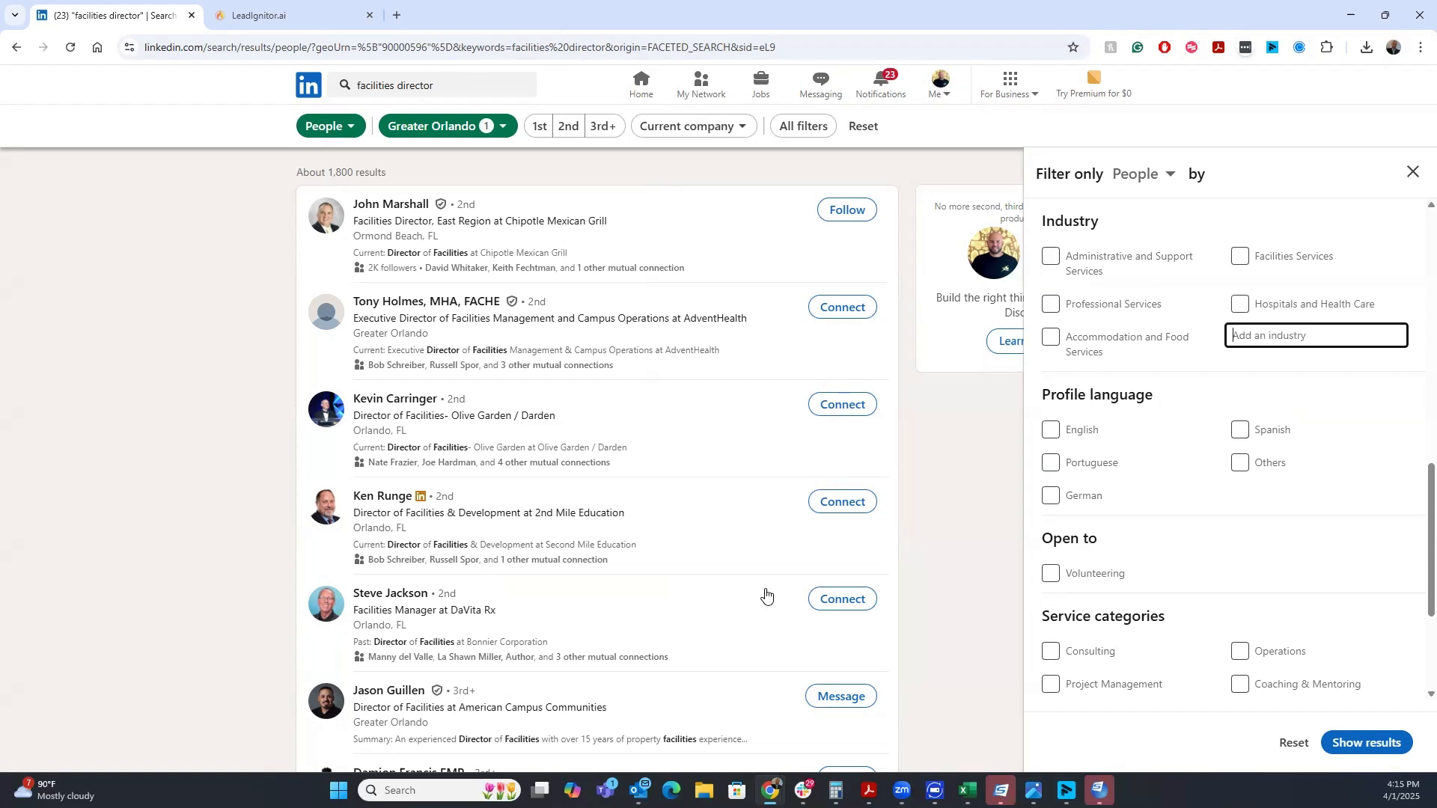
{"action": "scroll", "coordinate": [1077, 458], "scroll_direction": "down", "scroll_amount": 2}
{"action": "scroll", "coordinate": [1088, 460], "scroll_direction": "down", "scroll_amount": 1}
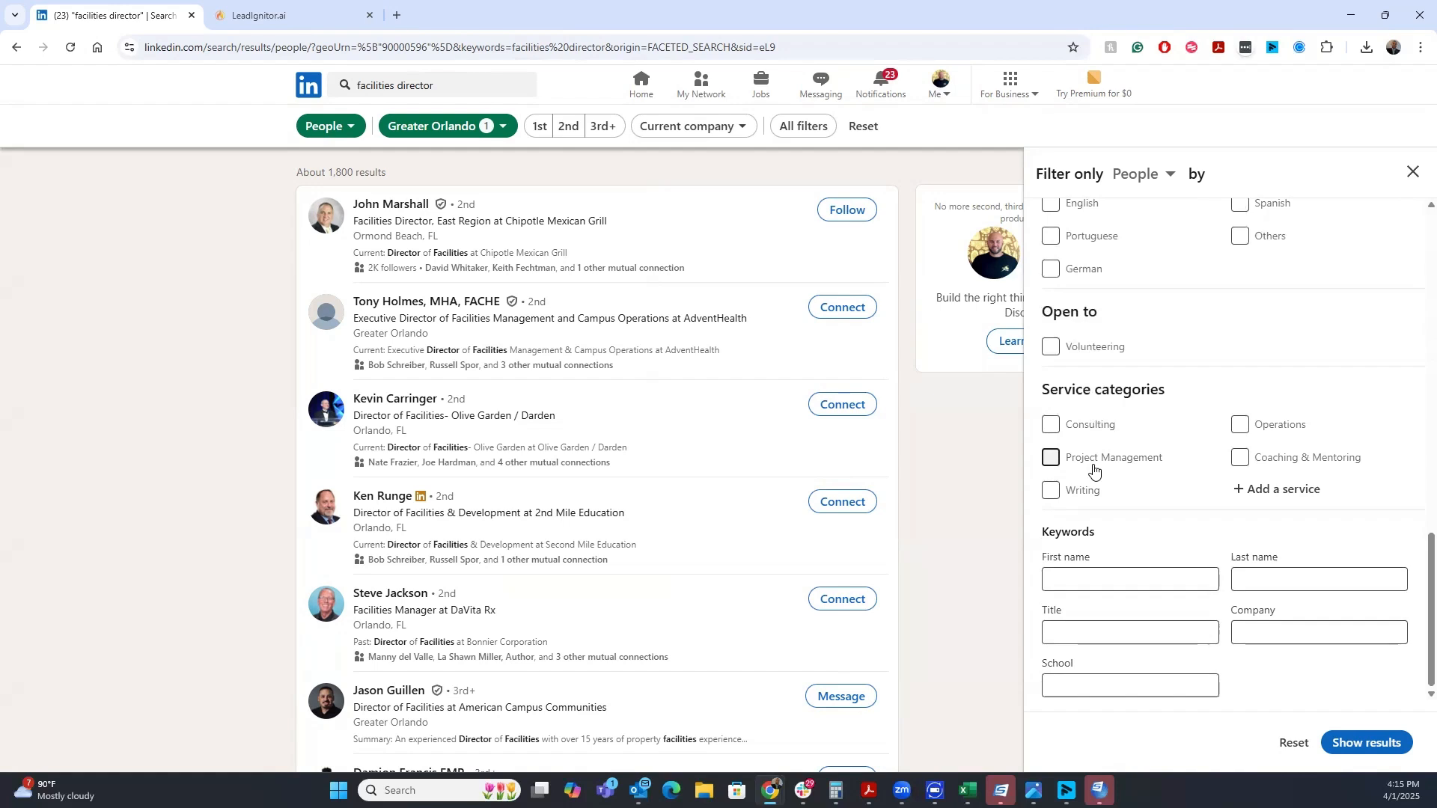
{"action": "scroll", "coordinate": [1093, 469], "scroll_direction": "up", "scroll_amount": 1}
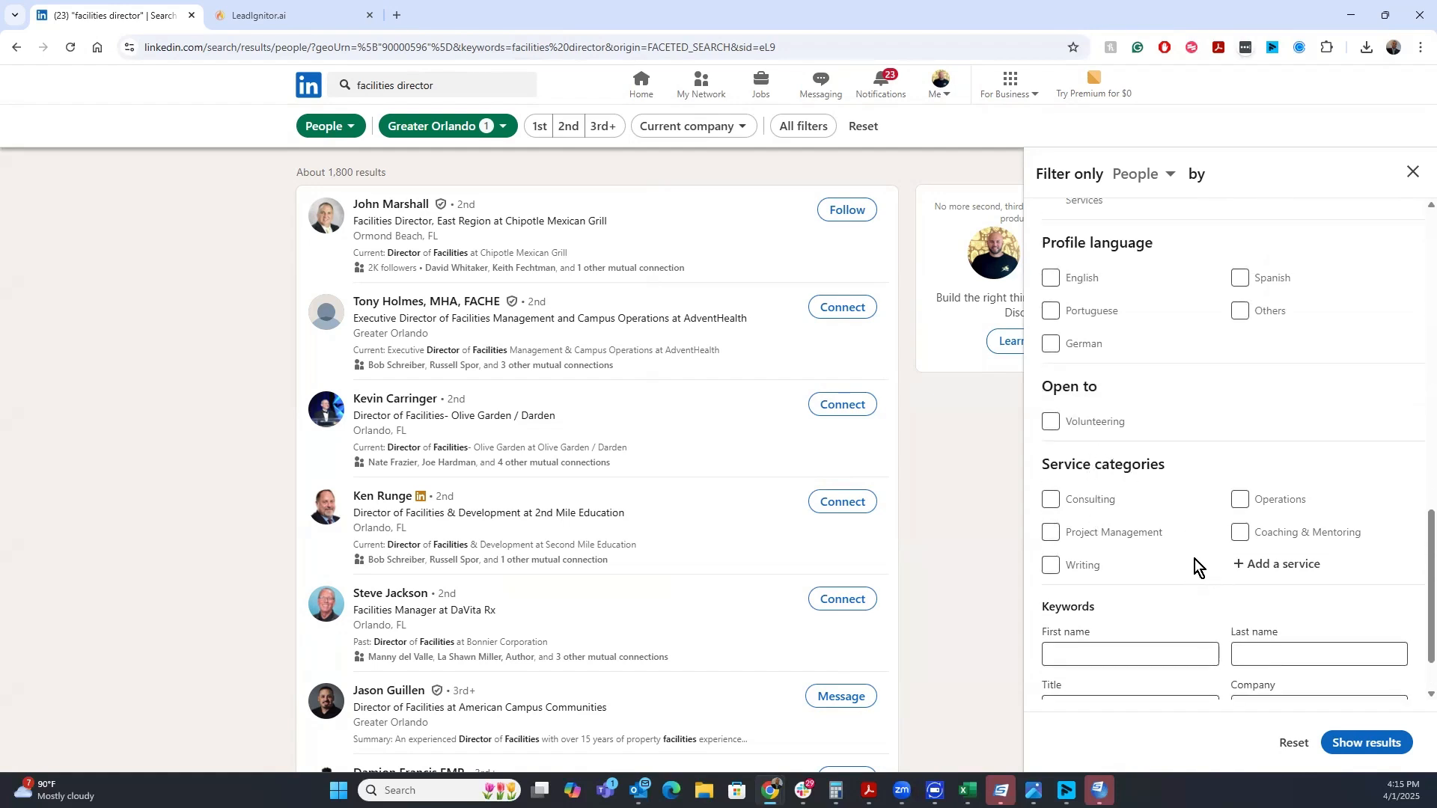
{"action": "scroll", "coordinate": [1190, 562], "scroll_direction": "down", "scroll_amount": 1}
{"action": "left_click", "coordinate": [1107, 632]}
{"action": "type", "text": "facilties"}
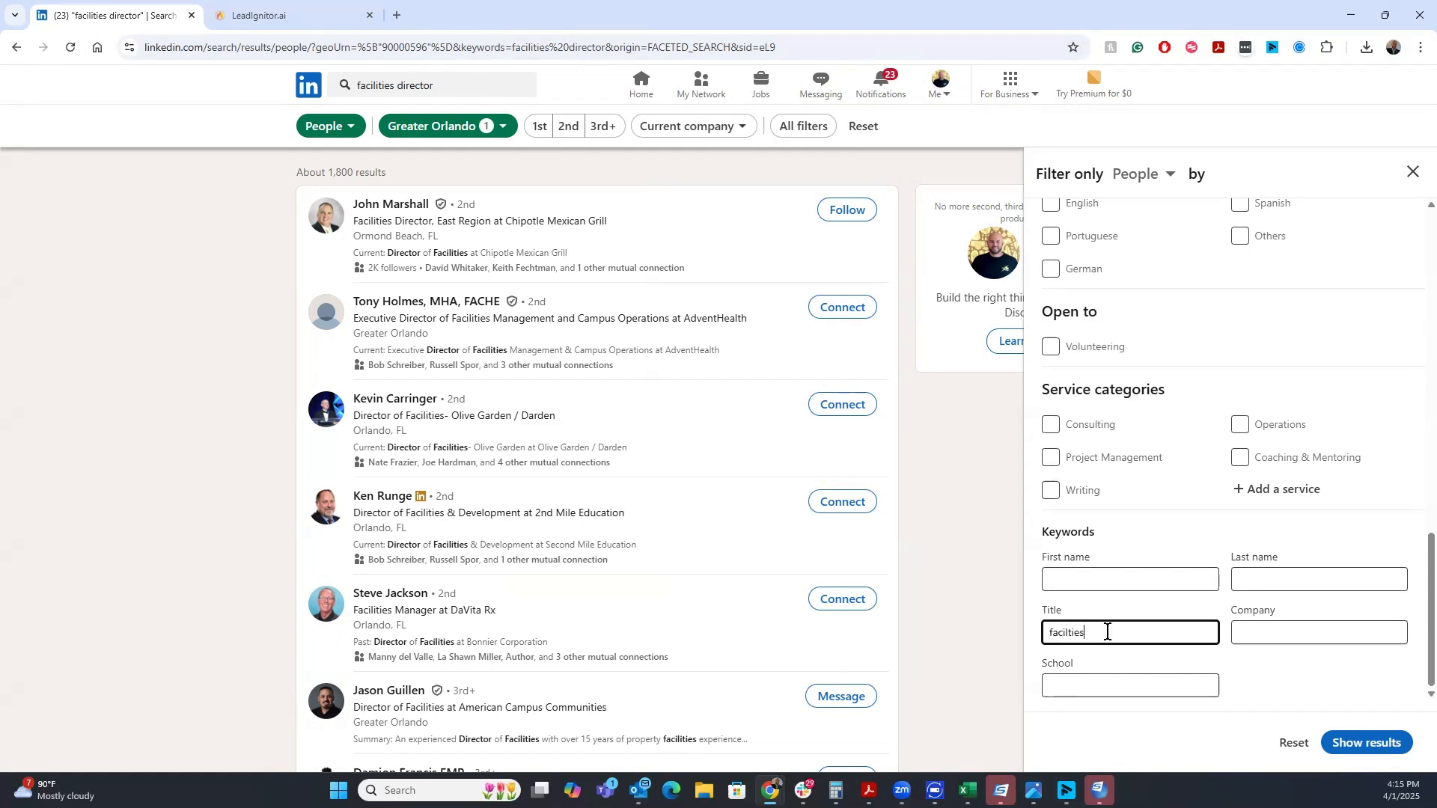
{"action": "type", "text": " director"}
{"action": "left_click", "coordinate": [1411, 173]}
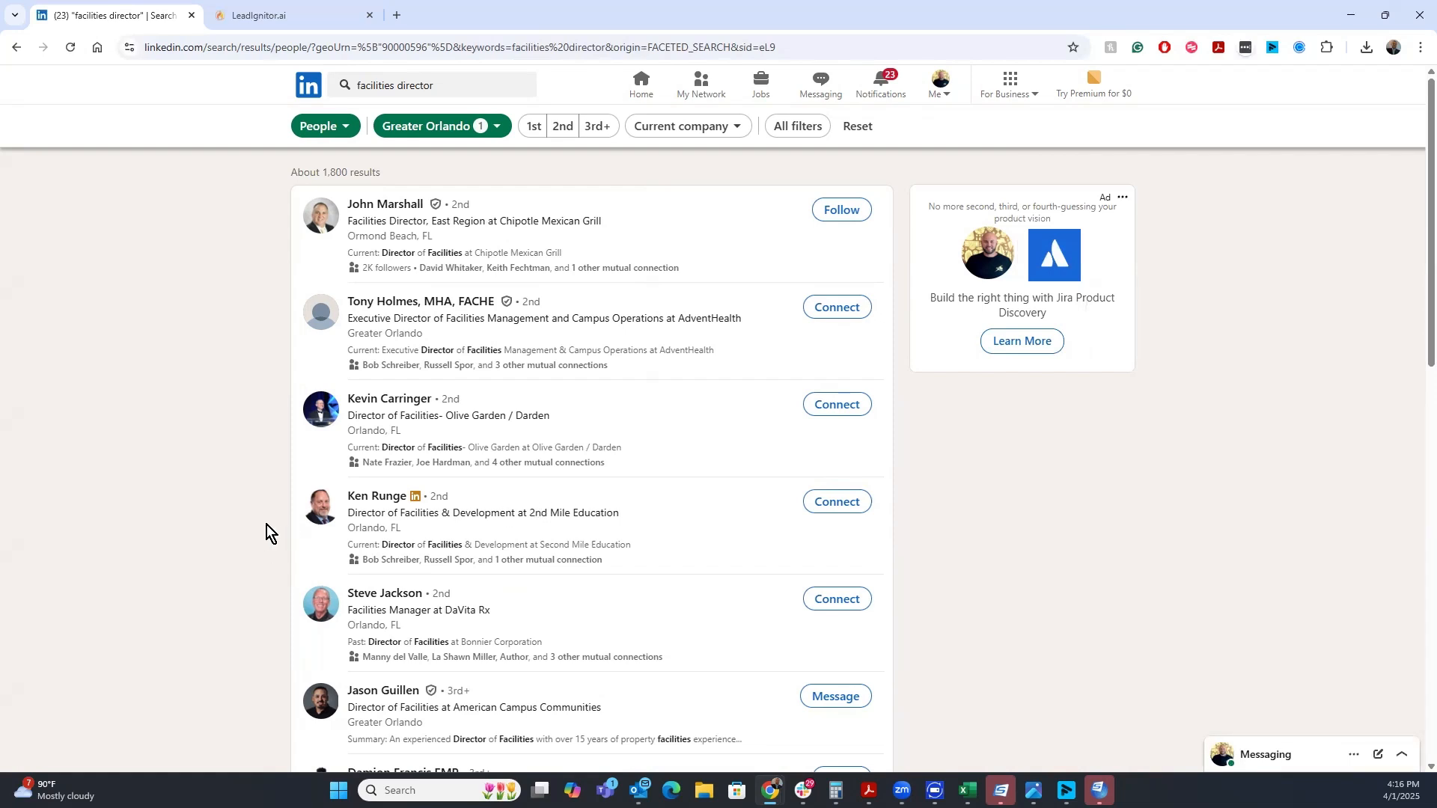
Copy the LinkedIn search URL and add it to the campaign as a Search URL source
{"action": "left_click", "coordinate": [518, 46]}
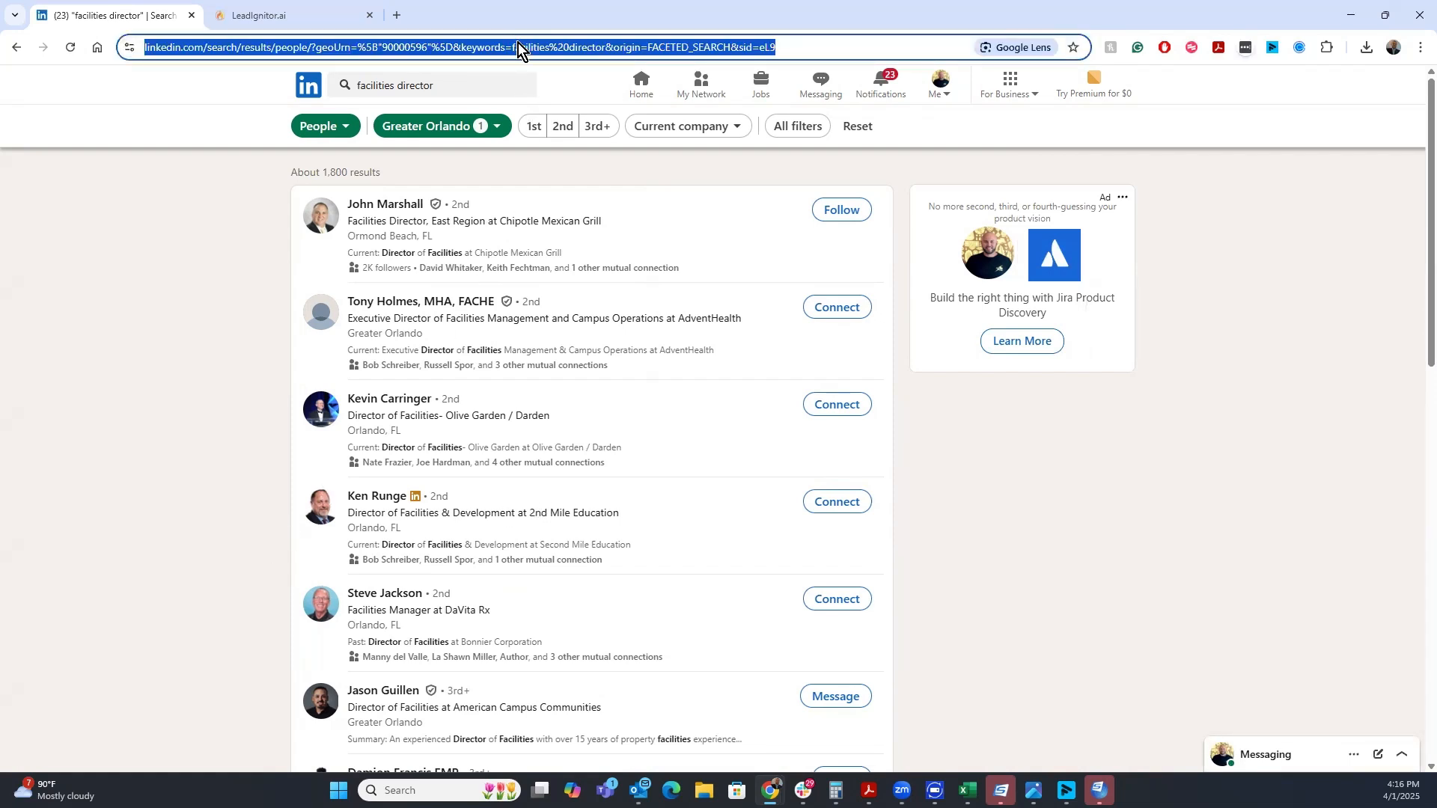
{"action": "left_click", "coordinate": [285, 13]}
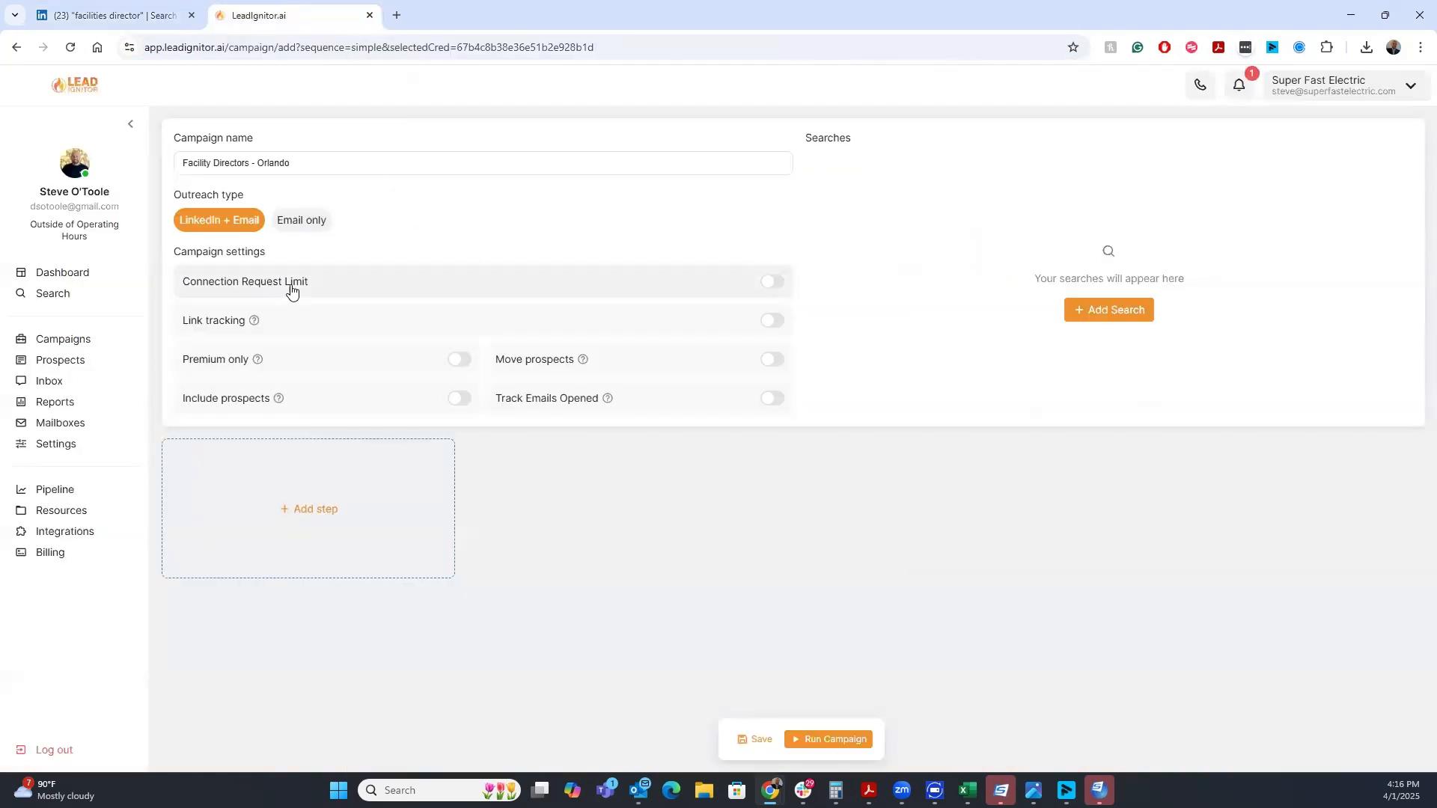
{"action": "left_click", "coordinate": [1108, 314]}
{"action": "left_click", "coordinate": [716, 266]}
{"action": "key", "text": "ctrl+v"}
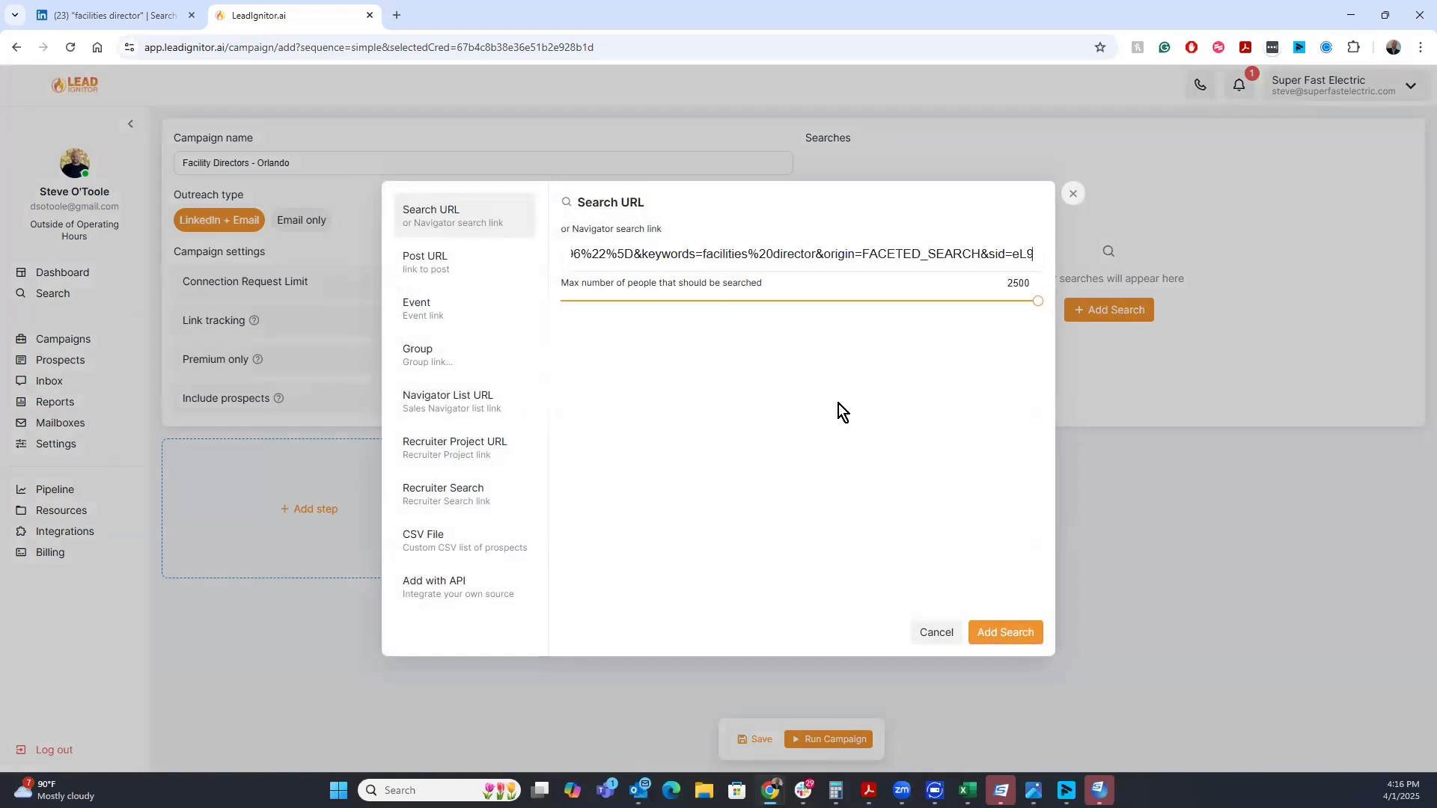
{"action": "left_click", "coordinate": [1003, 633]}
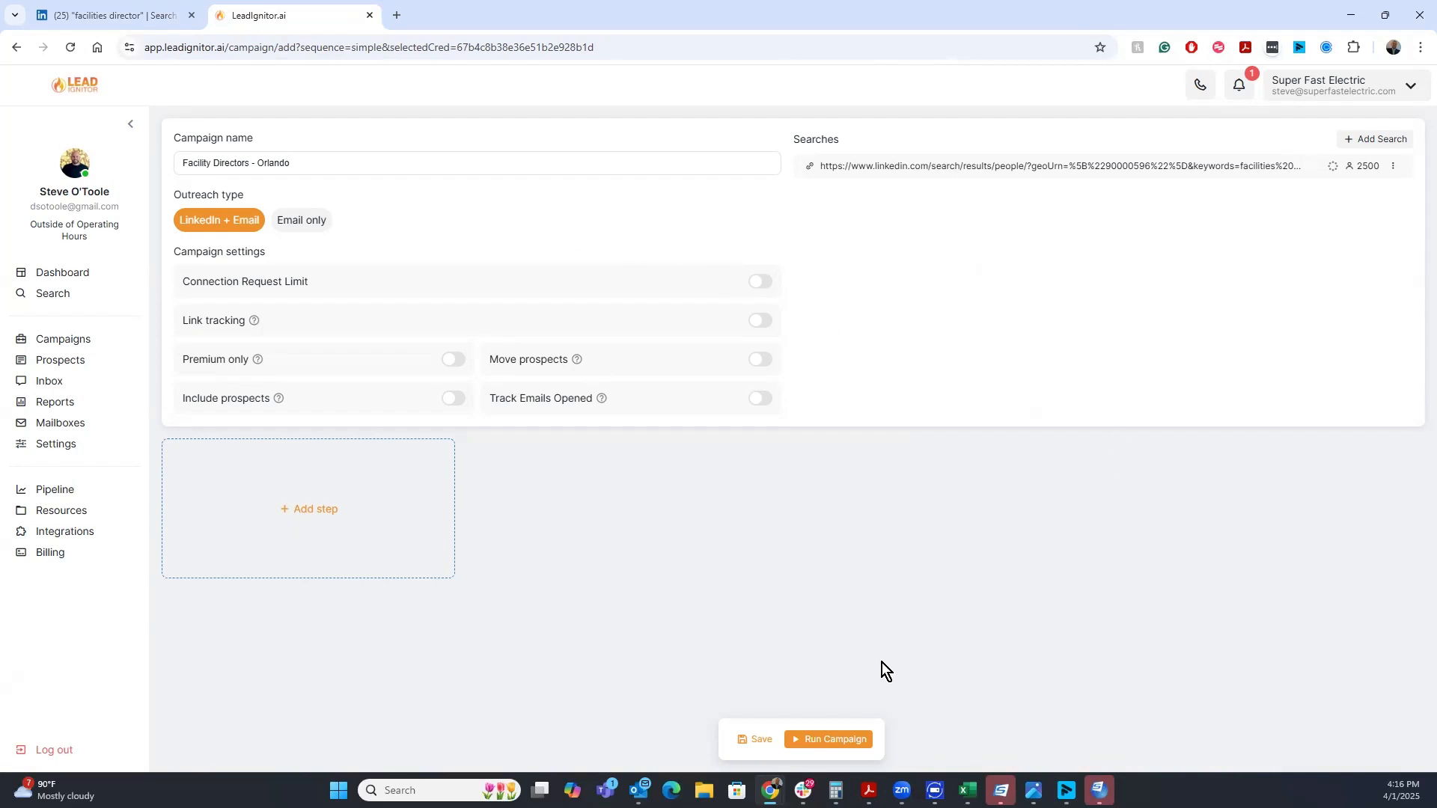
Add a Send Connection Request step without a text message and save it
{"action": "left_click", "coordinate": [281, 510]}
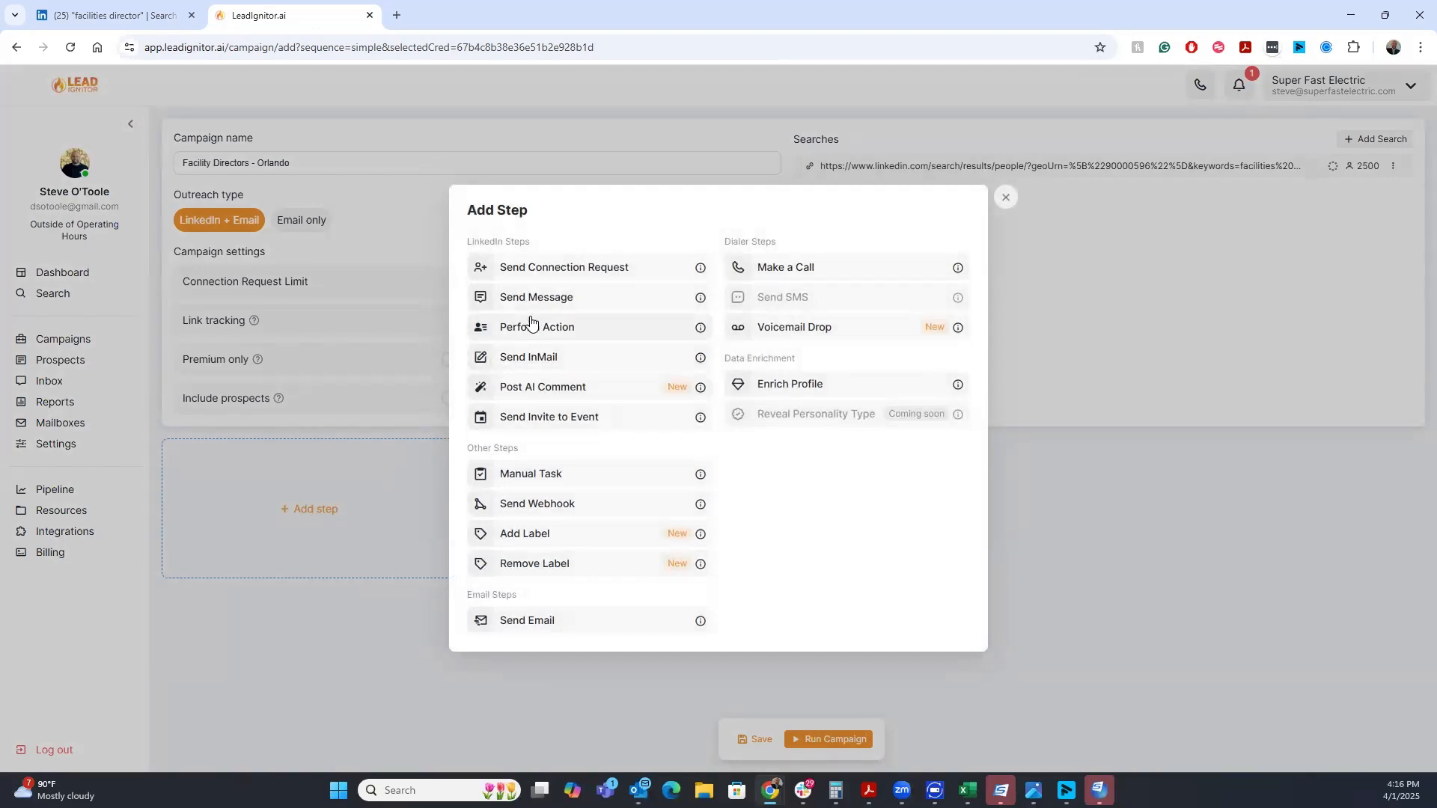
{"action": "left_click", "coordinate": [561, 269]}
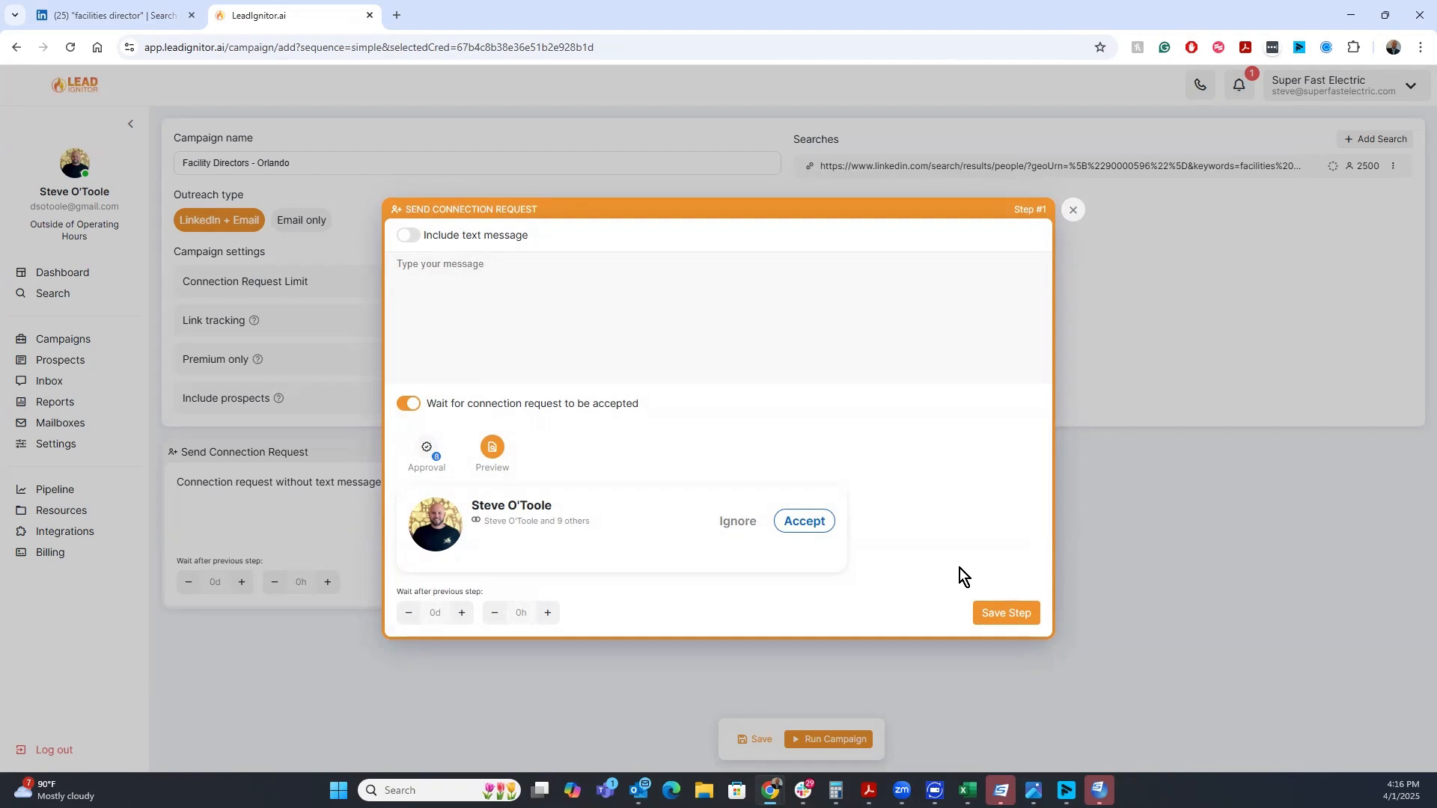
{"action": "left_click", "coordinate": [990, 612]}
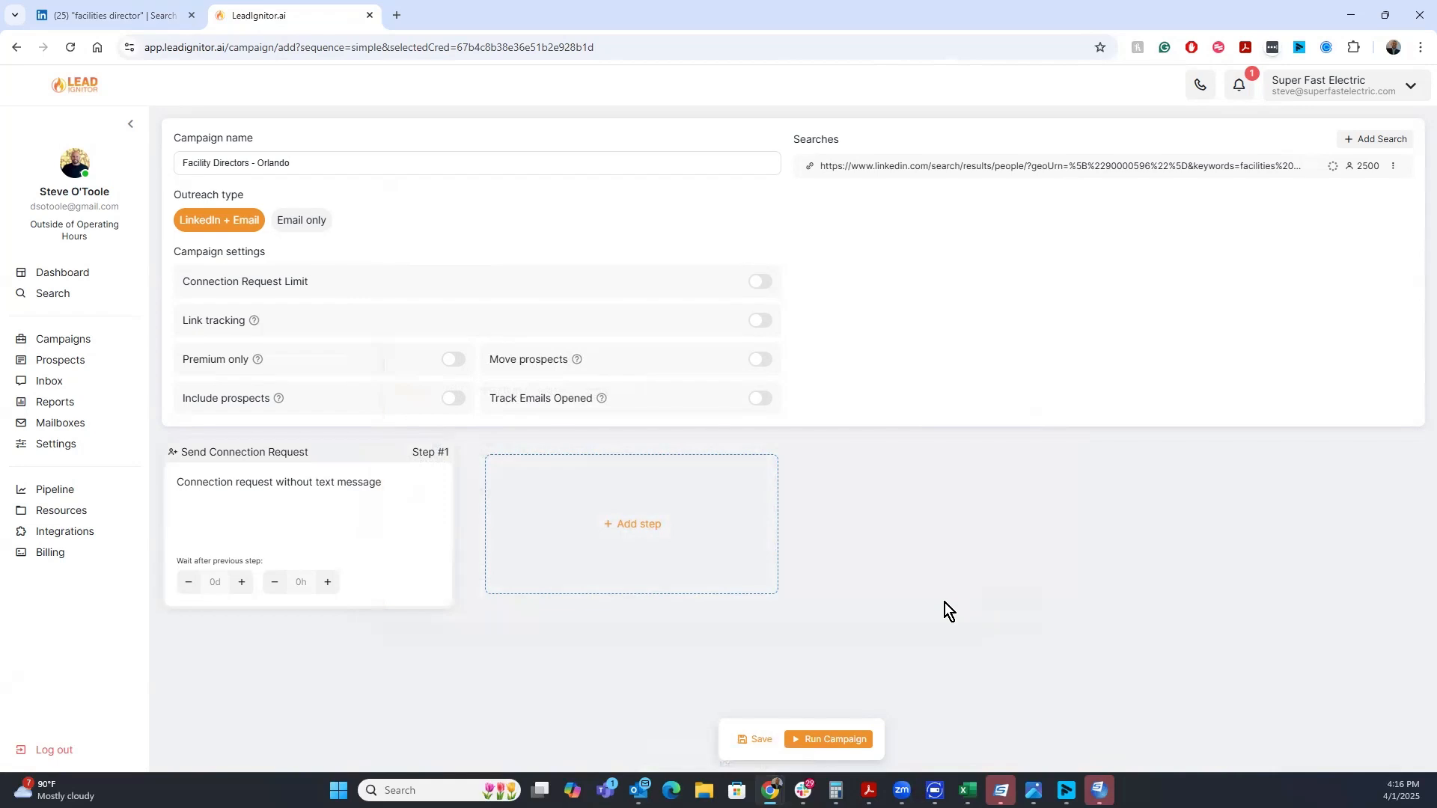
Add a Send Message step and browse its Best Practice message suggestions
{"action": "left_click", "coordinate": [653, 528]}
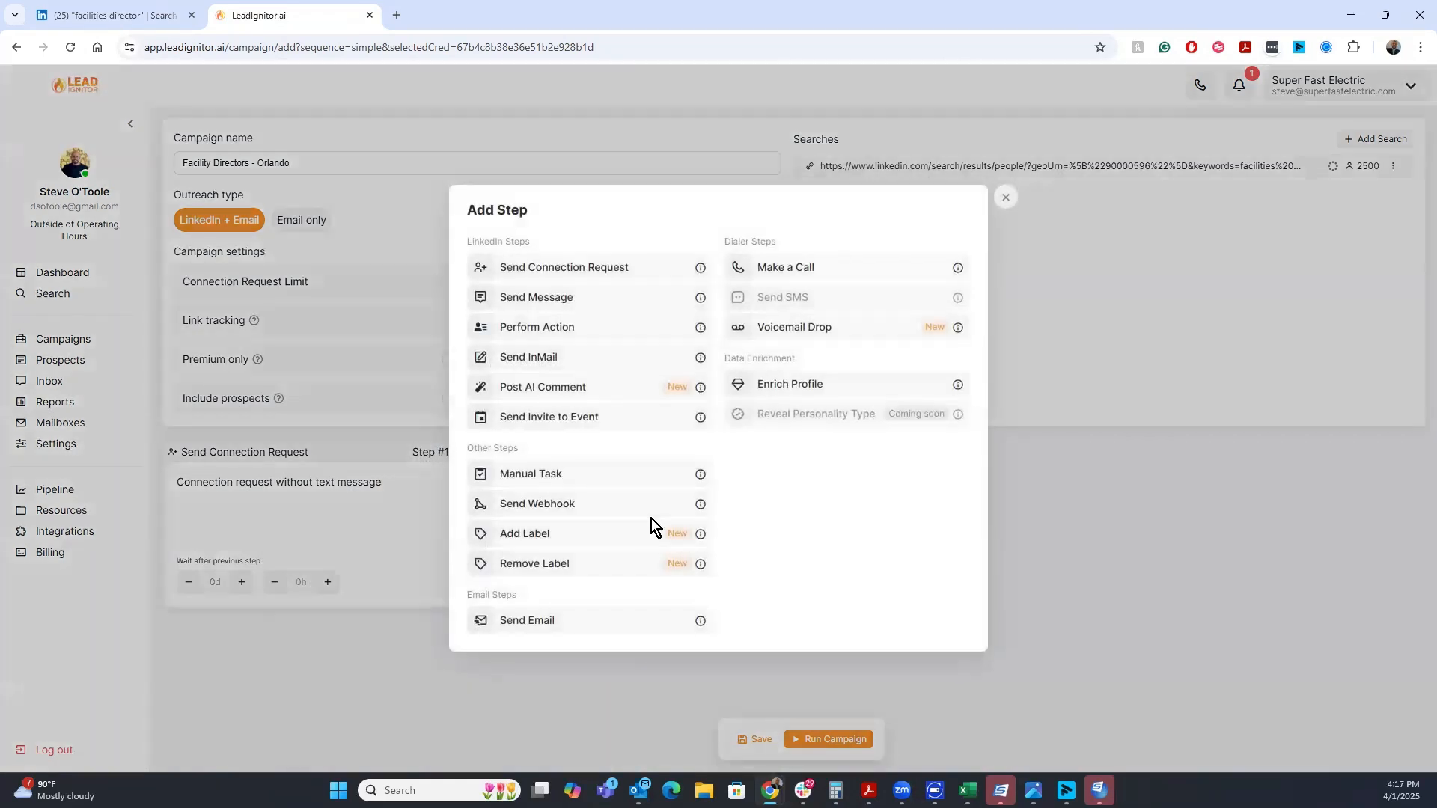
{"action": "left_click", "coordinate": [588, 297]}
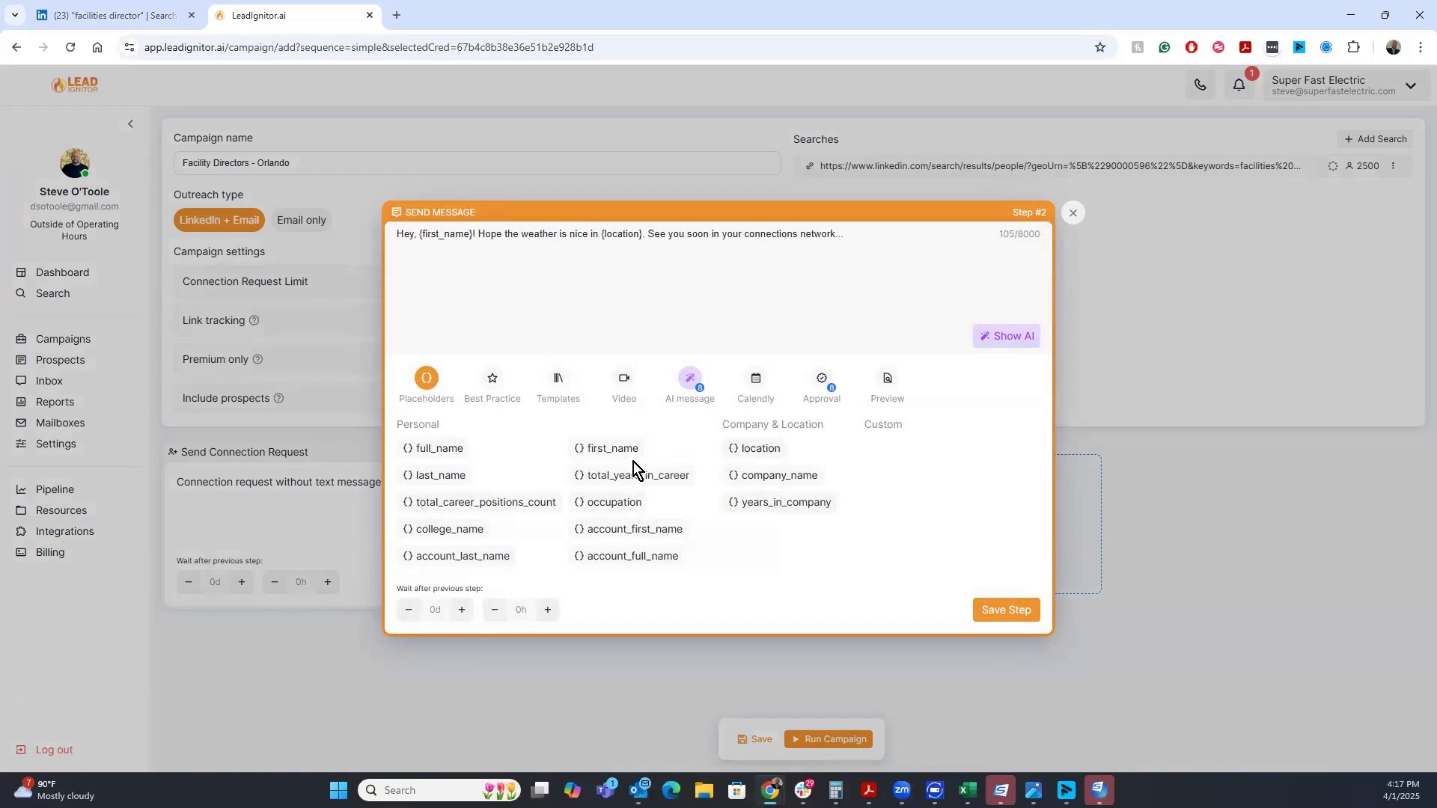
{"action": "left_click", "coordinate": [494, 382]}
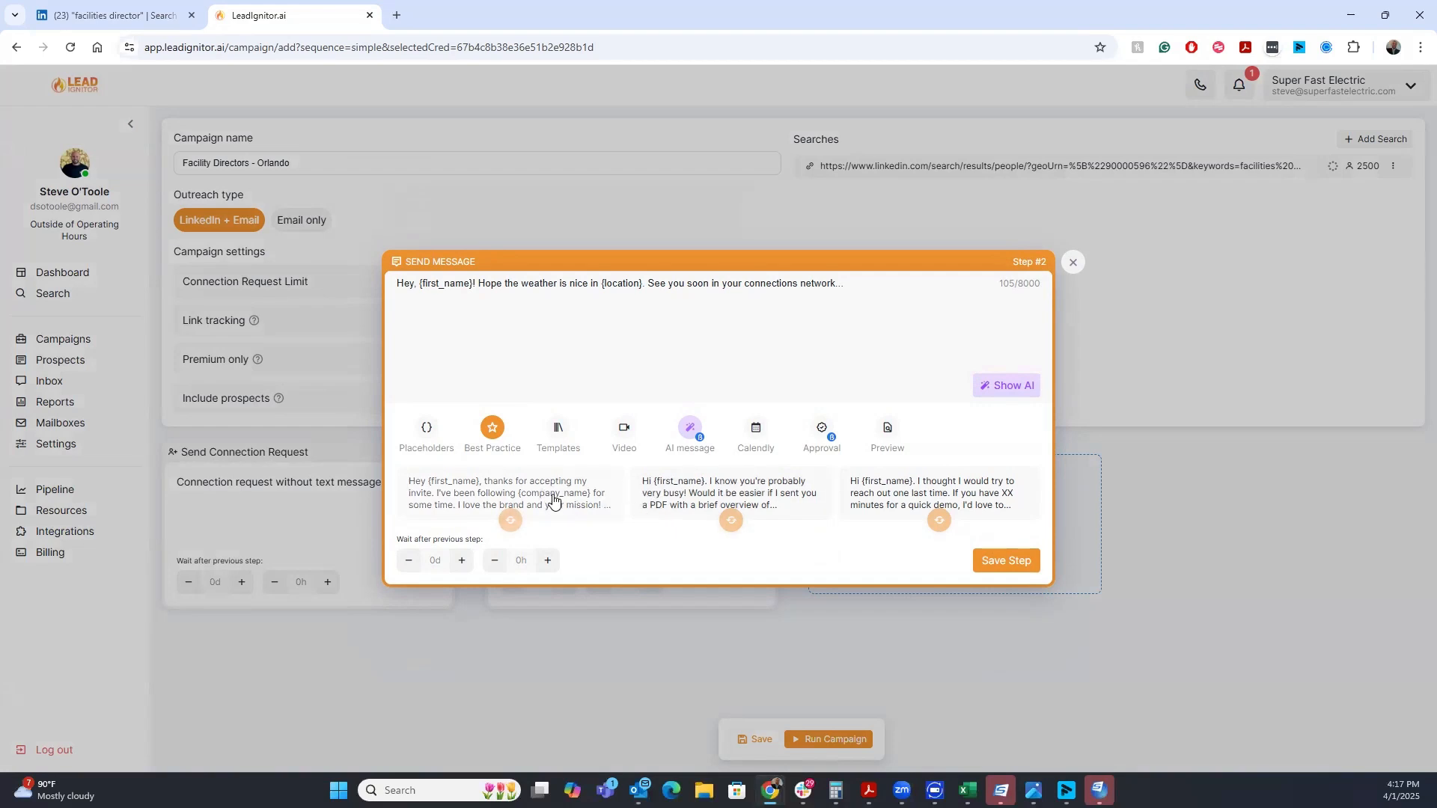
{"action": "left_click", "coordinate": [433, 432]}
Try inserting the full_name and first_name placeholders at the end of the suggested follow-up message
{"action": "left_click", "coordinate": [449, 448]}
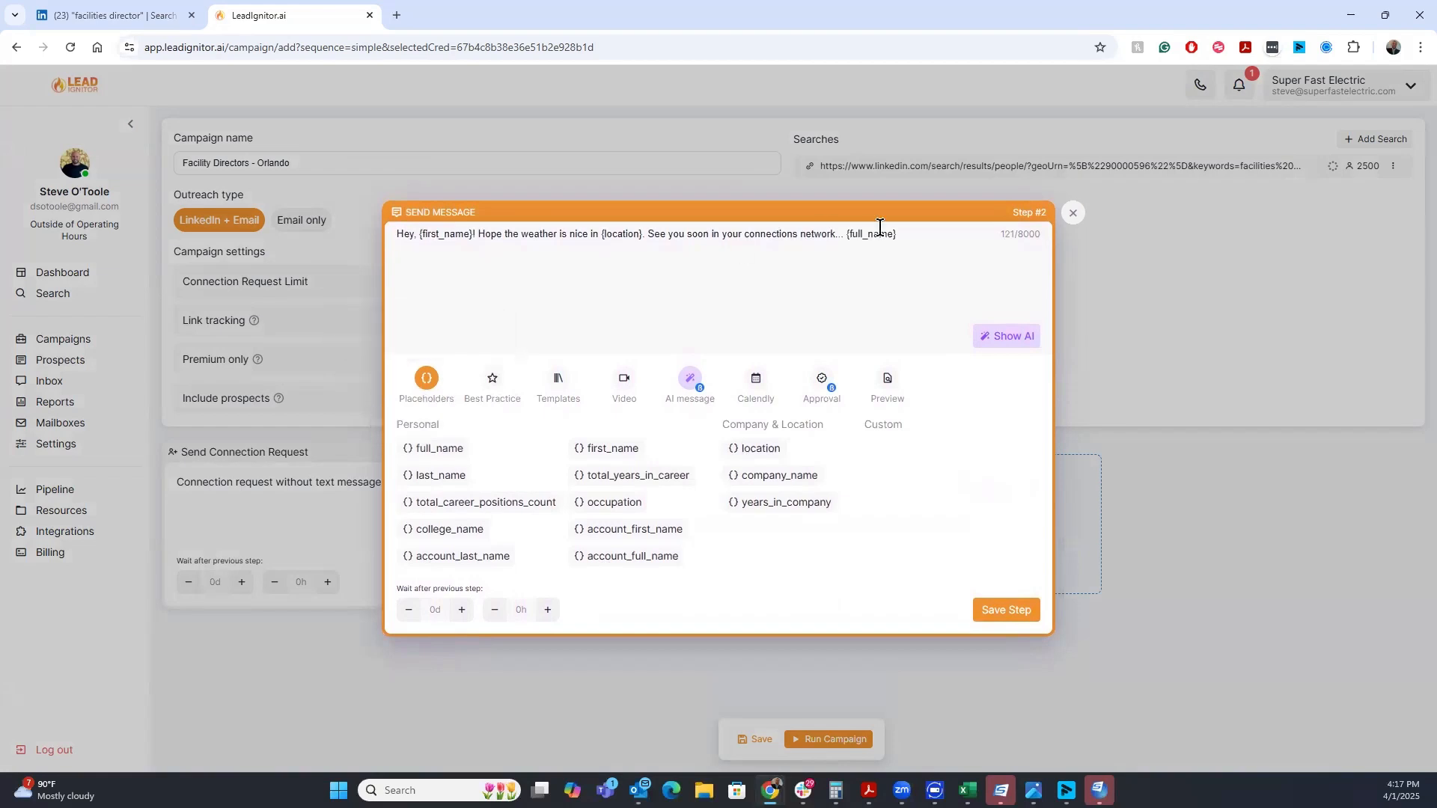
{"action": "left_click", "coordinate": [843, 233]}
{"action": "left_click", "coordinate": [608, 448]}
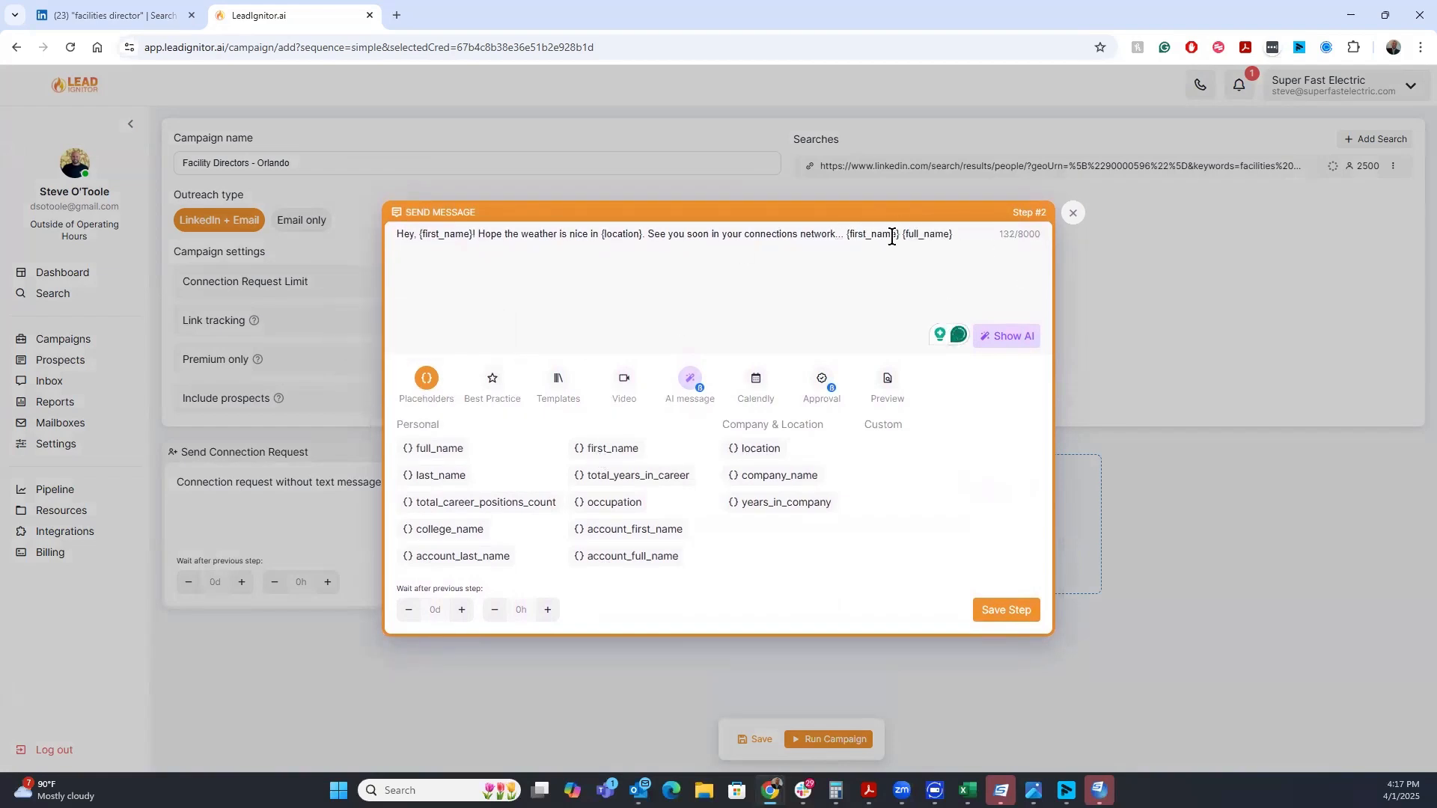
Replace the message with "Hey {first_name}, I'm a local Orlando guy, been serving the community since"
{"action": "key", "text": "ctrl+a"}
{"action": "key", "text": "BackSpace"}
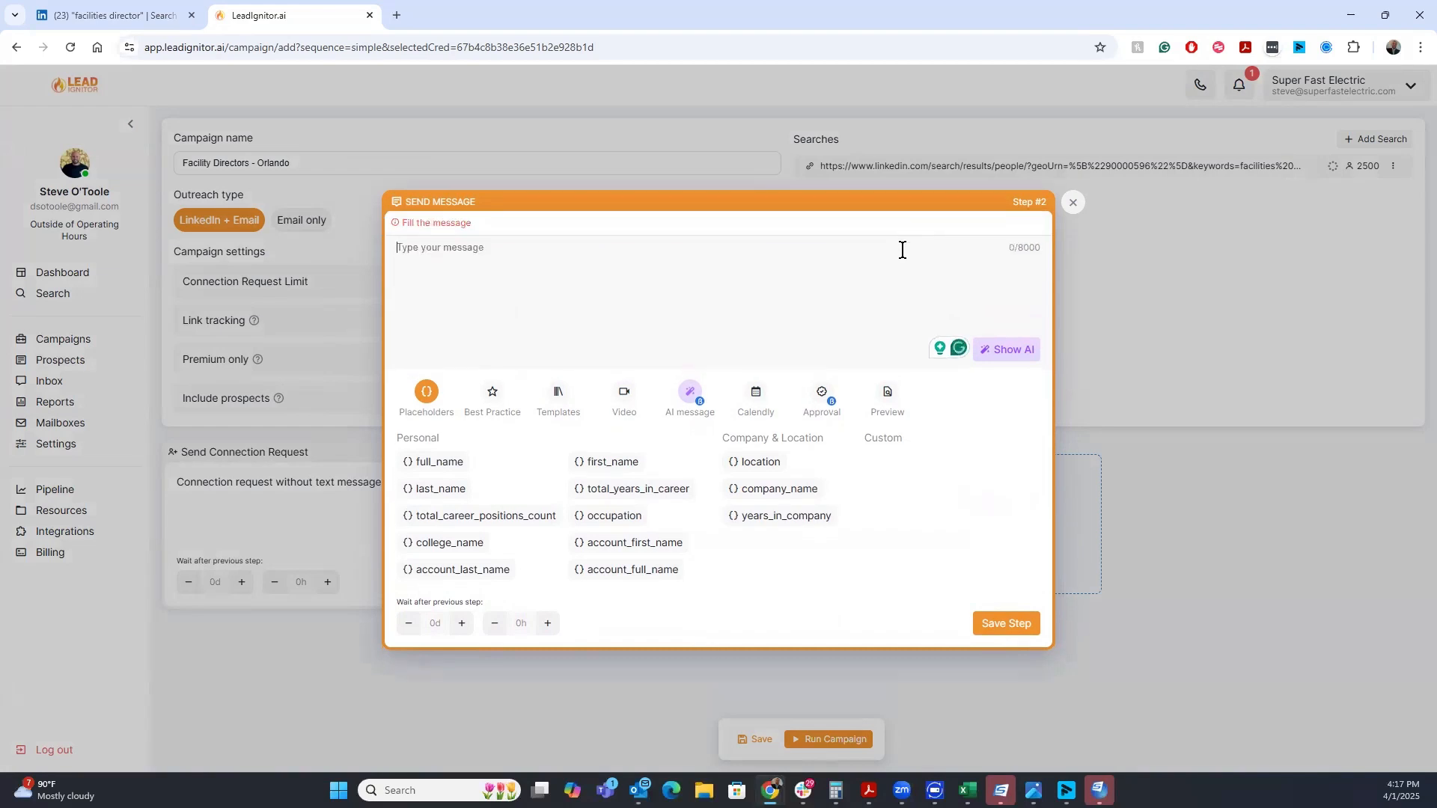
{"action": "left_click", "coordinate": [609, 462]}
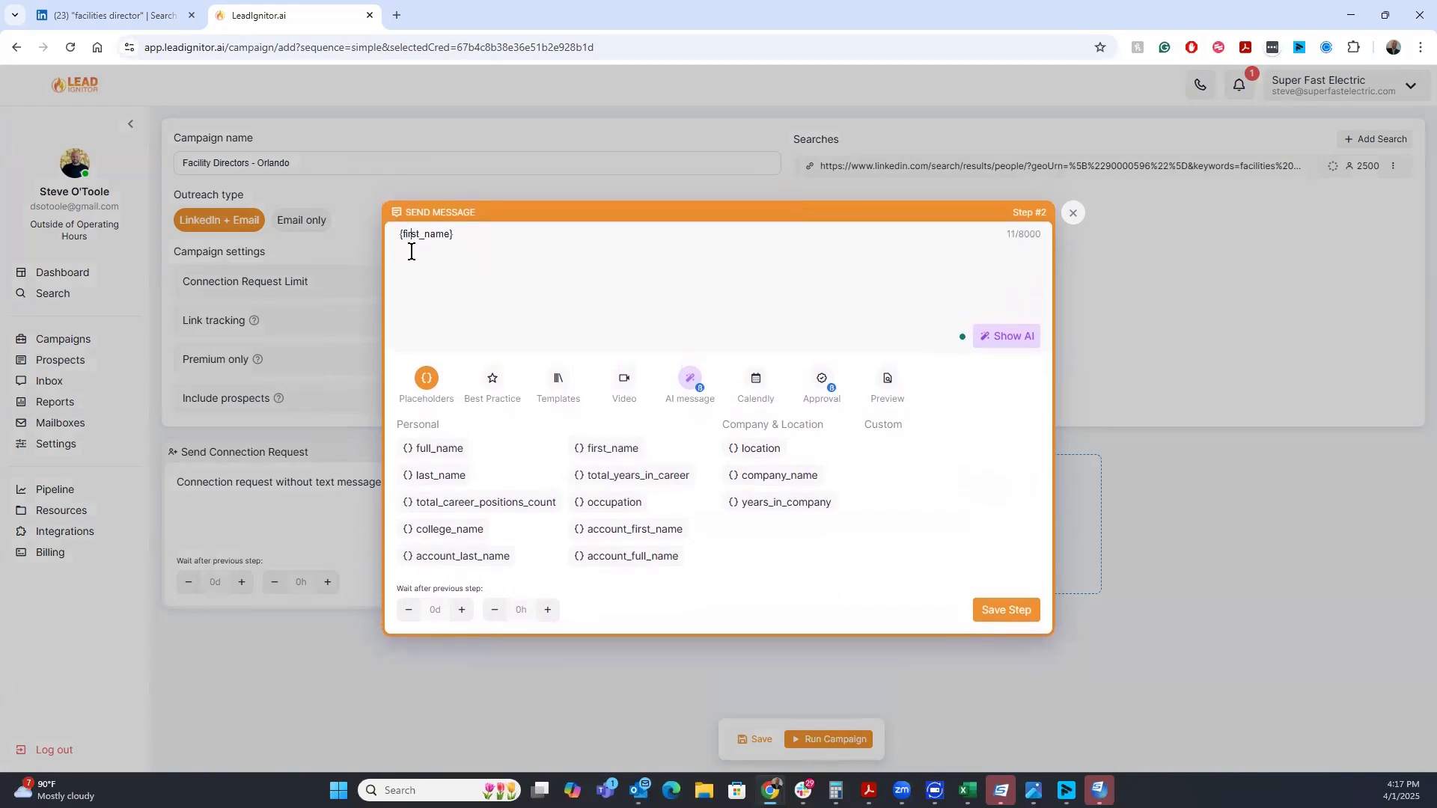
{"action": "type", "text": "Hey {first_name}, I'm a local Orlando guy"}
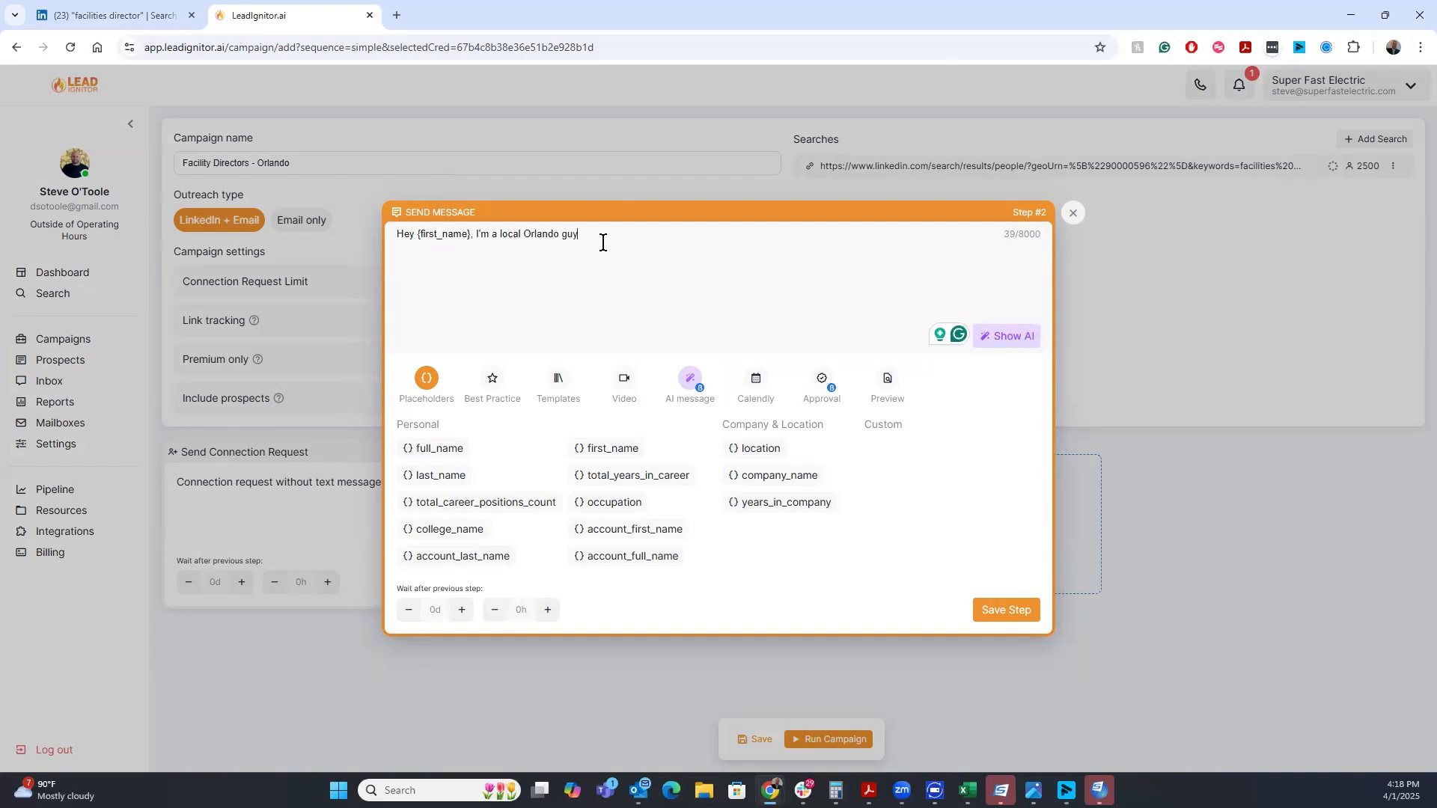
{"action": "type", "text": ", "}
{"action": "type", "text": "been servi"}
{"action": "type", "text": "ng the commu"}
{"action": "type", "text": "nity since 2017. My team at Super Fast Electric works wi..."}
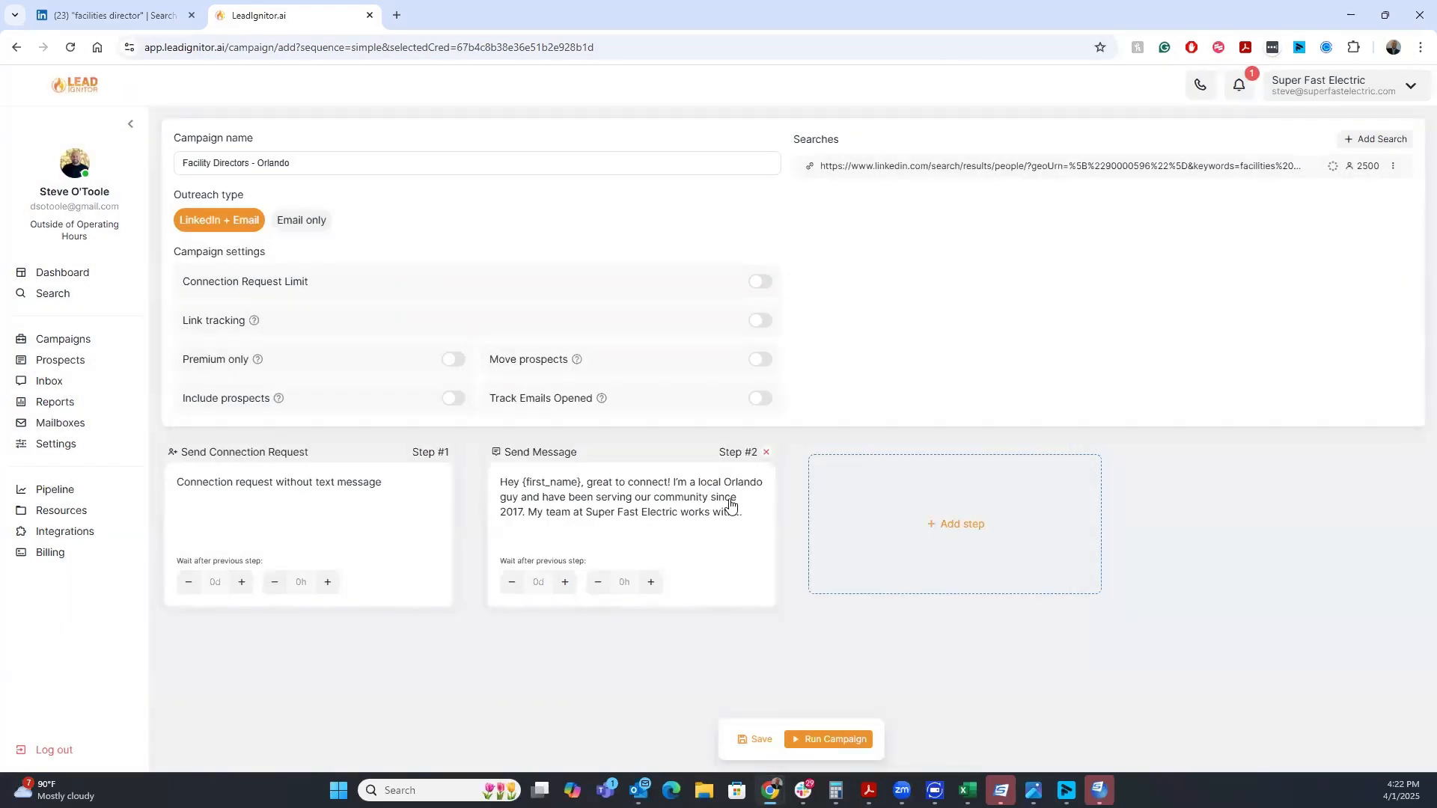
Reopen the Send Message step and save it with the finished message
{"action": "left_click", "coordinate": [728, 506]}
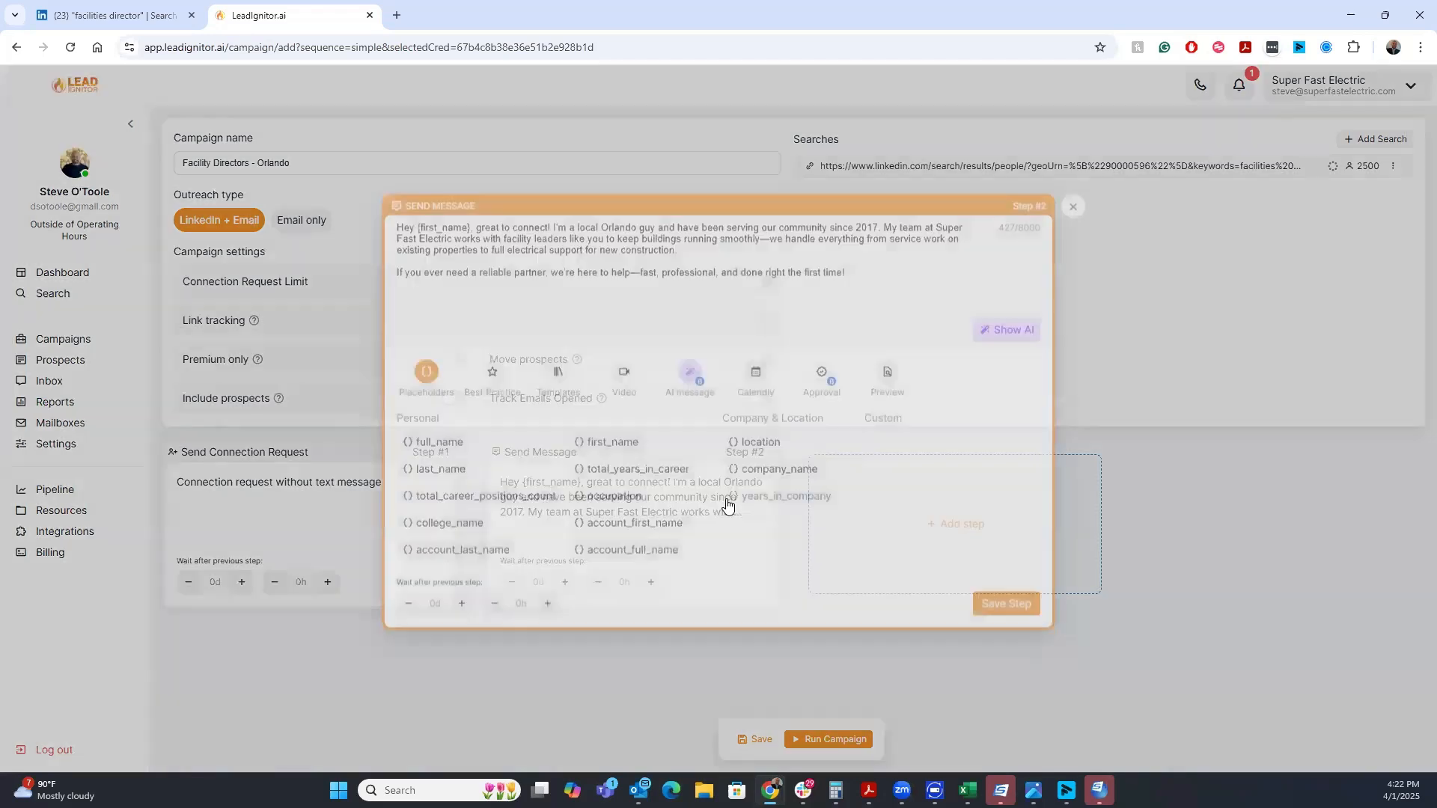
{"action": "left_click", "coordinate": [1016, 611]}
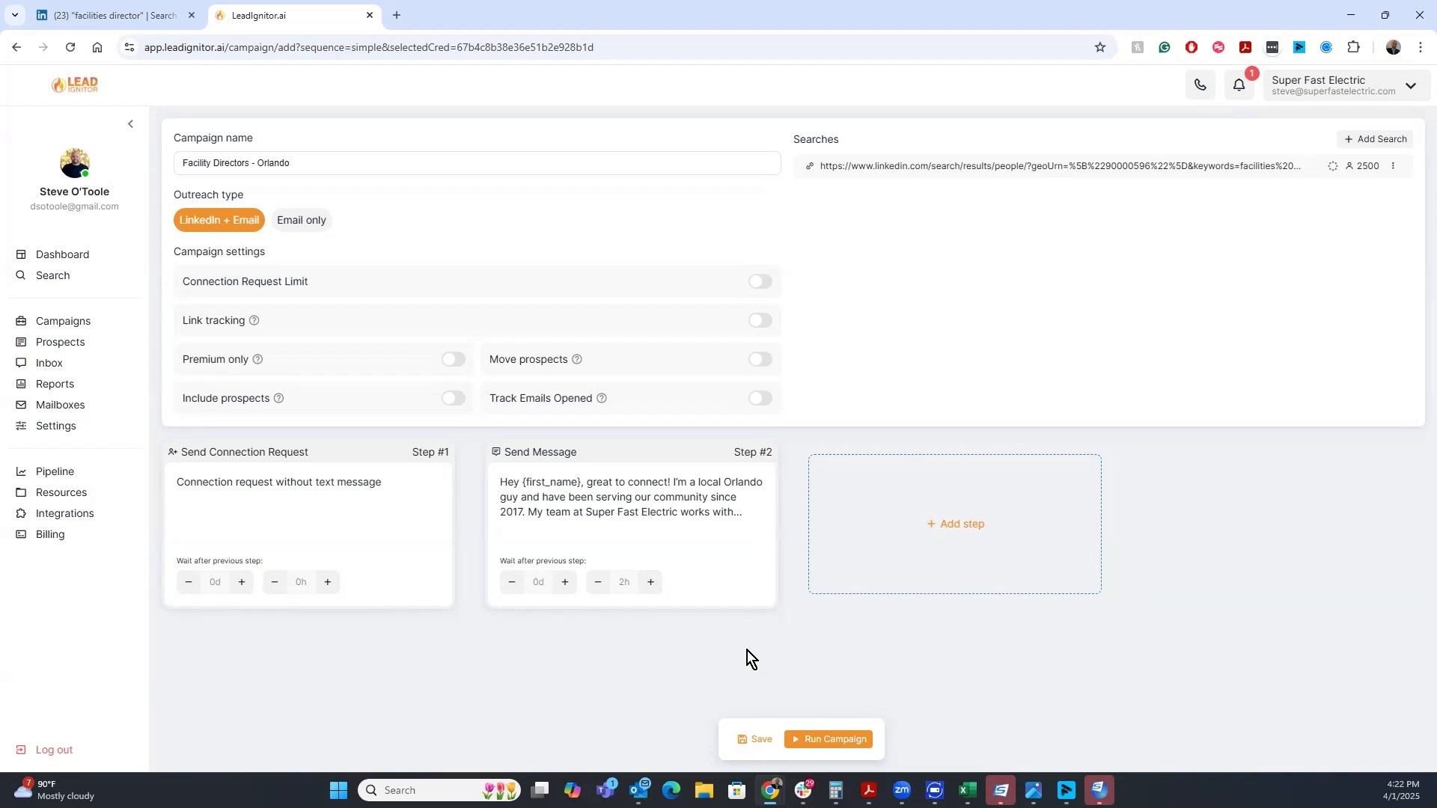
Add a Perform Action step that follows the profile, waiting 2 days and 1 hour, and save it
{"action": "left_click", "coordinate": [949, 524]}
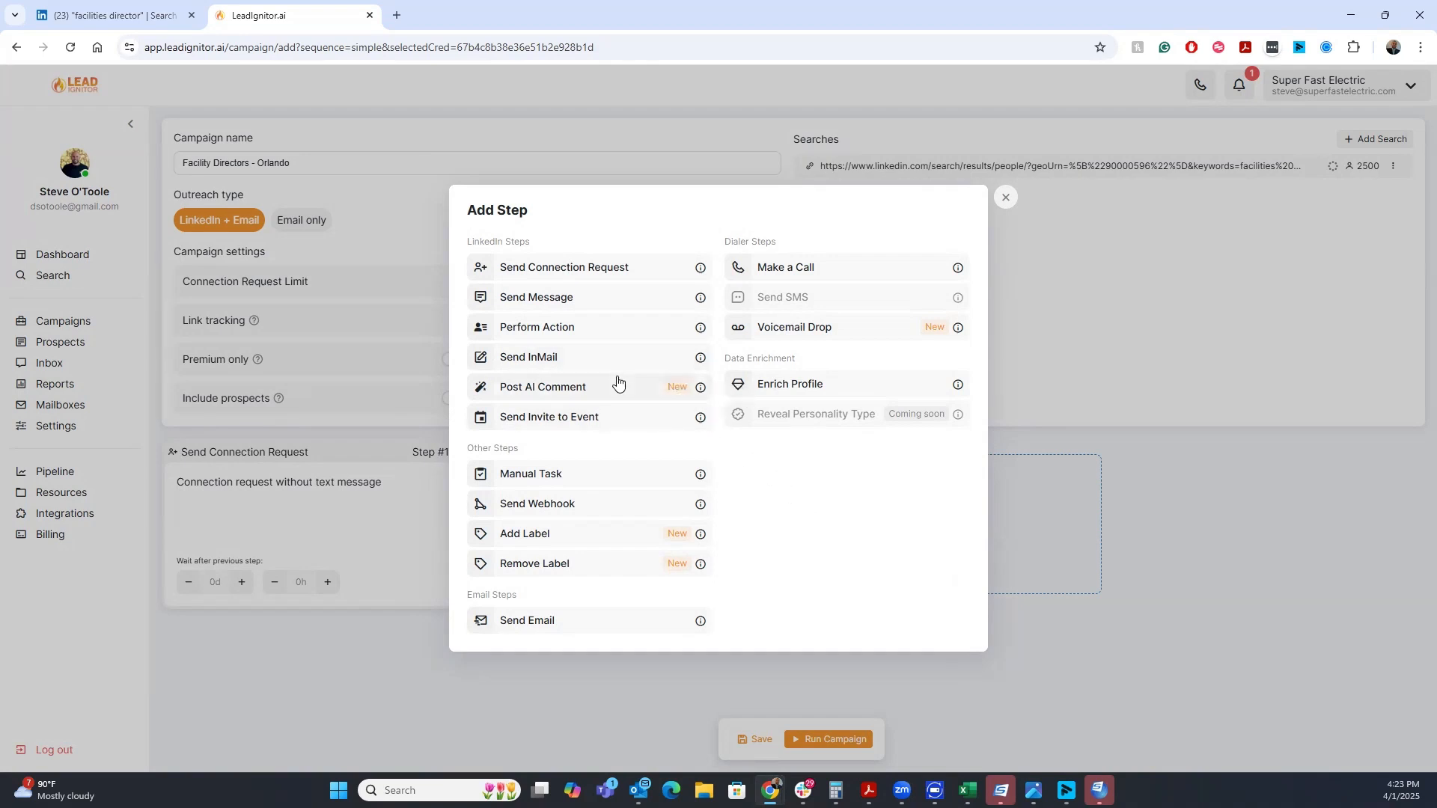
{"action": "left_click", "coordinate": [563, 323]}
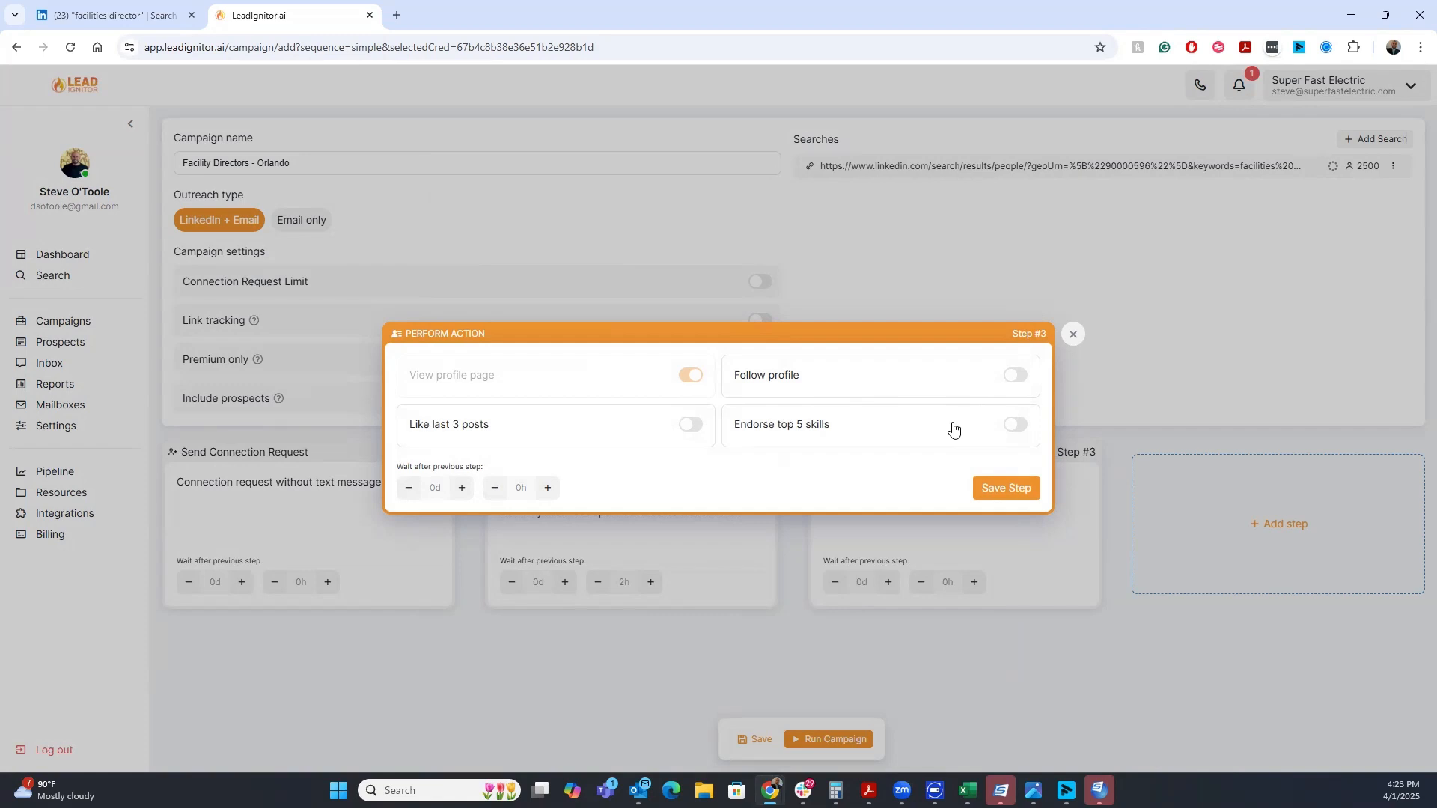
{"action": "left_click", "coordinate": [1014, 375]}
{"action": "left_click", "coordinate": [461, 489]}
{"action": "left_click", "coordinate": [462, 489]}
{"action": "left_click", "coordinate": [547, 488]}
{"action": "left_click", "coordinate": [1006, 489]}
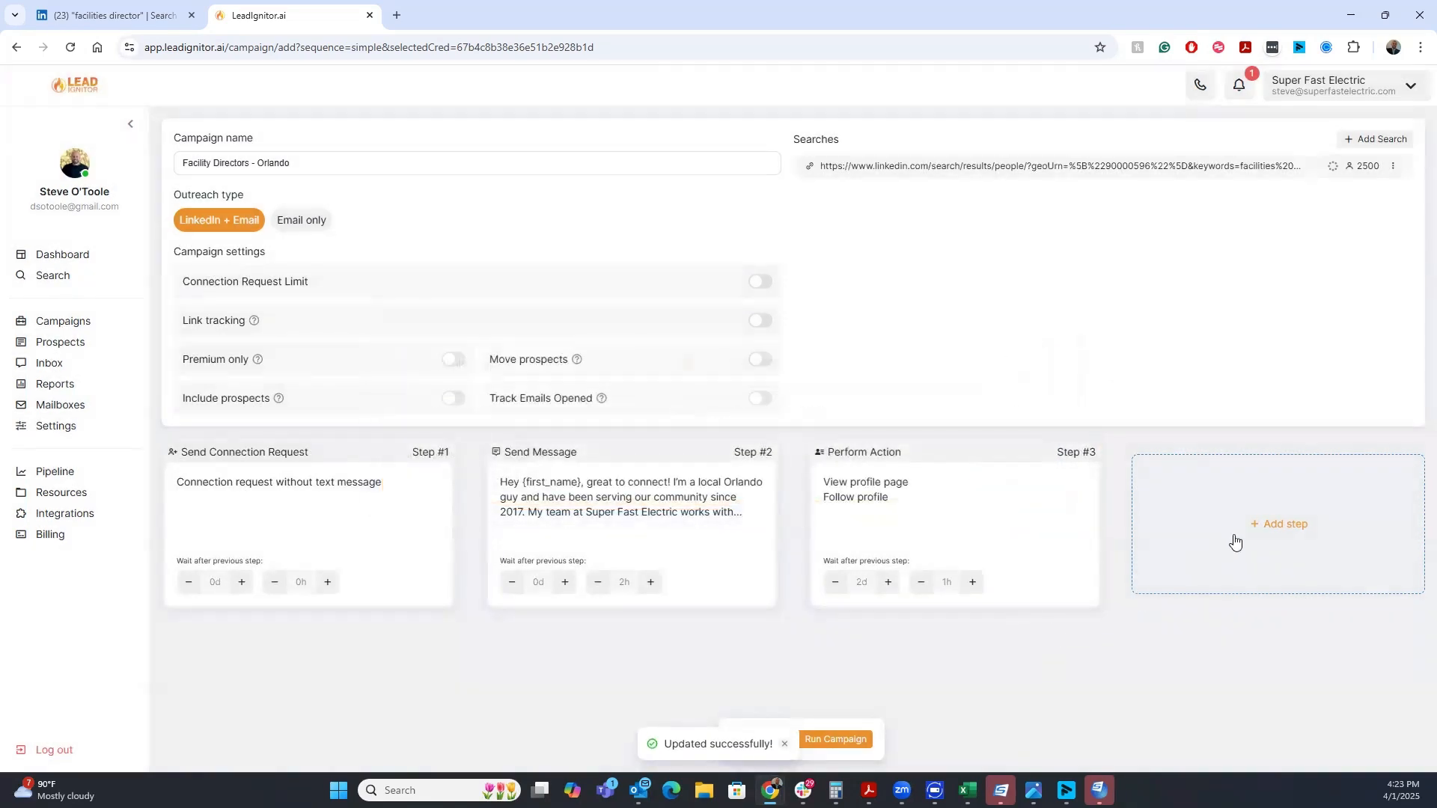
Add an Enrich Profile step with no wait after the previous step and save it
{"action": "left_click", "coordinate": [1266, 527]}
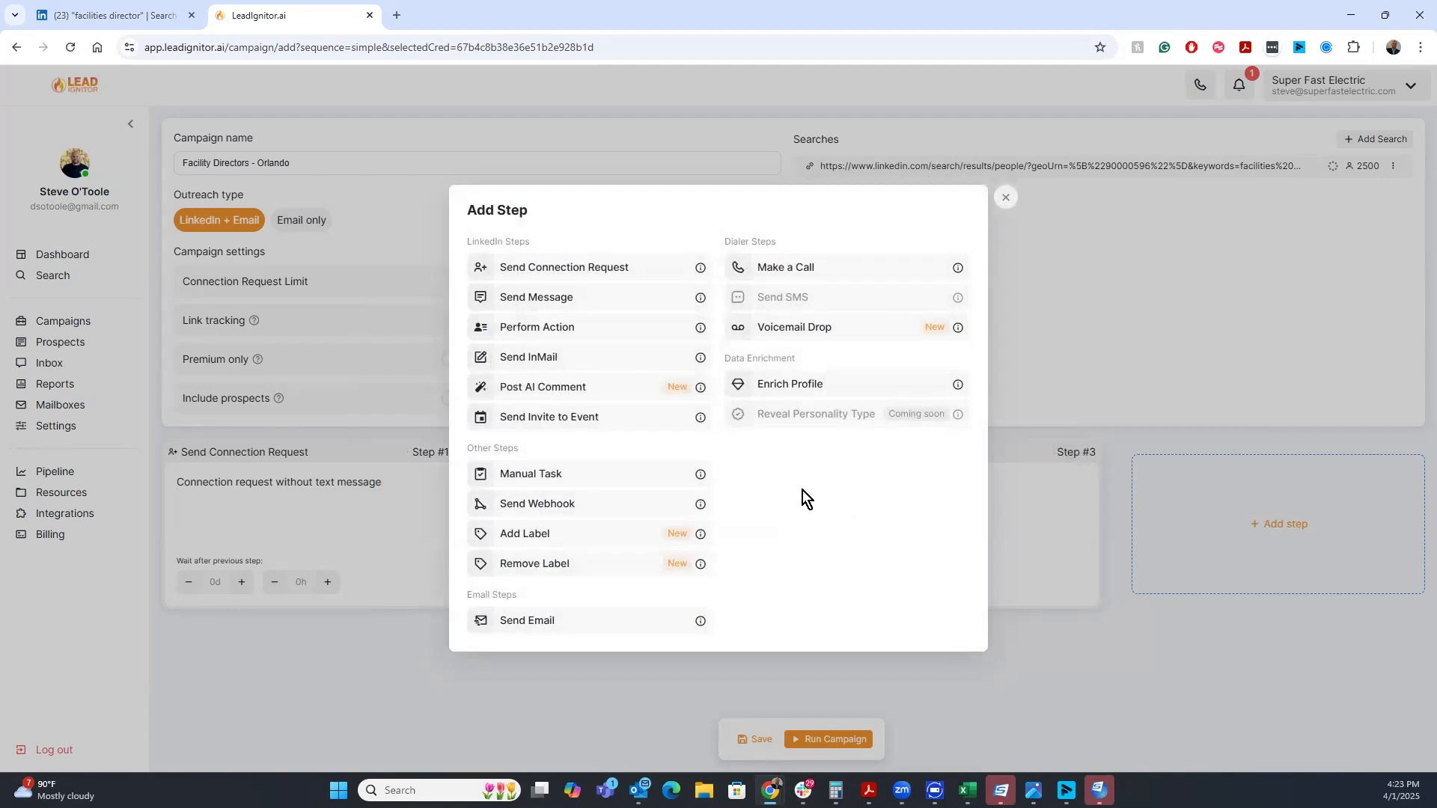
{"action": "left_click", "coordinate": [792, 386]}
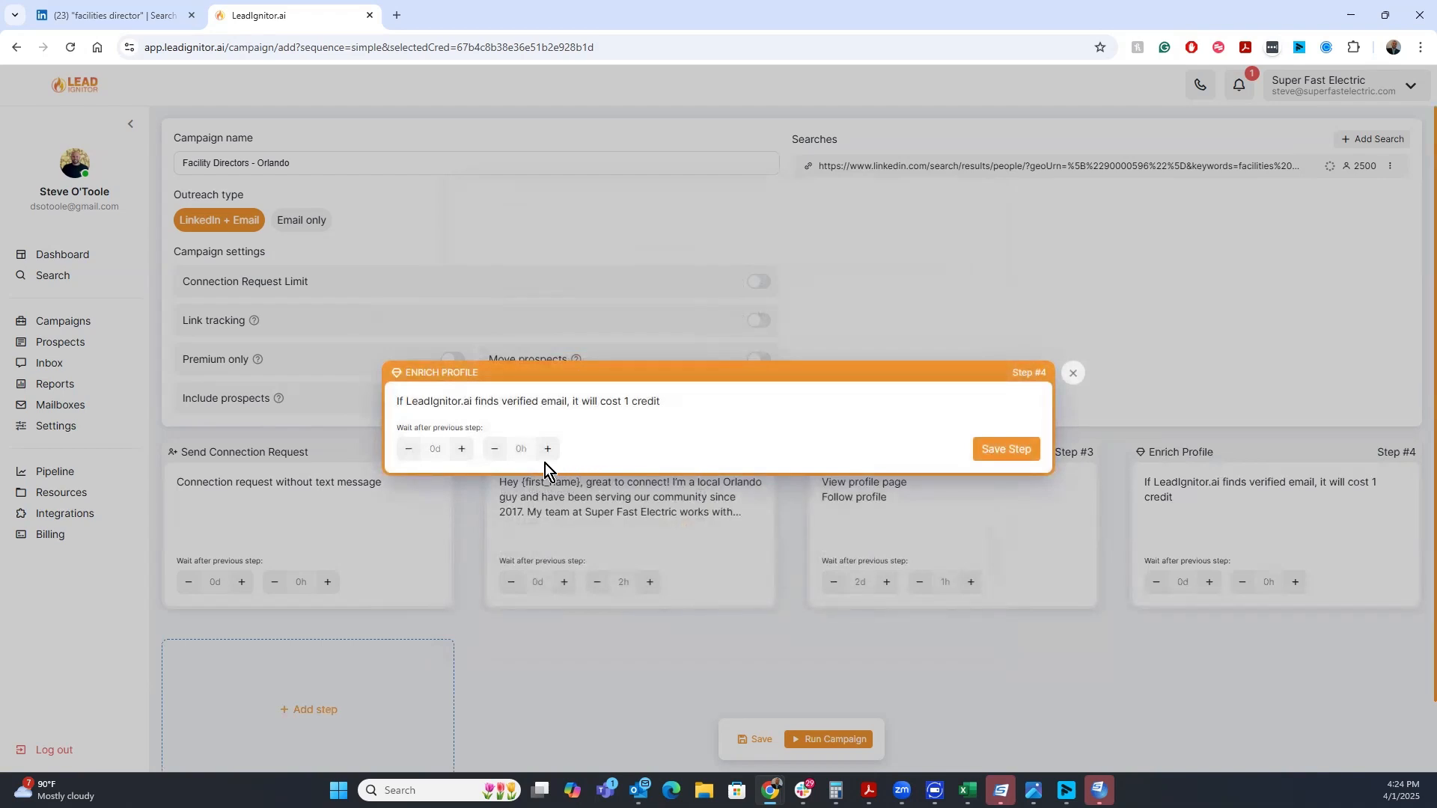
{"action": "left_click", "coordinate": [464, 455]}
{"action": "left_click", "coordinate": [464, 455]}
{"action": "left_click", "coordinate": [415, 454]}
{"action": "left_click", "coordinate": [546, 450]}
{"action": "left_click", "coordinate": [495, 449]}
{"action": "left_click", "coordinate": [495, 449]}
{"action": "left_click", "coordinate": [998, 448]}
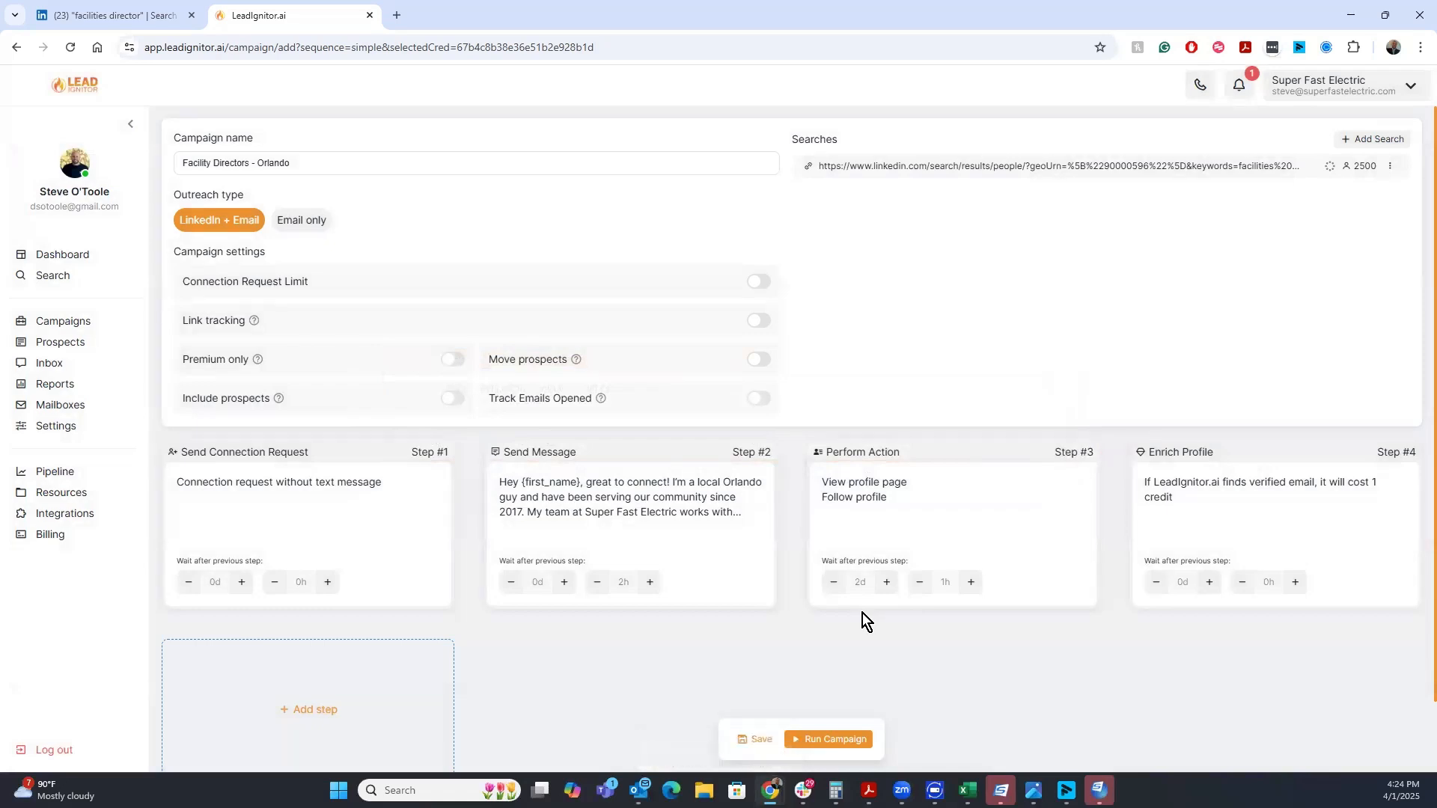
Move the Enrich Profile step so it becomes step 2, right after the connection request
{"action": "left_click_drag", "start_coordinate": [1221, 460], "coordinate": [503, 484]}
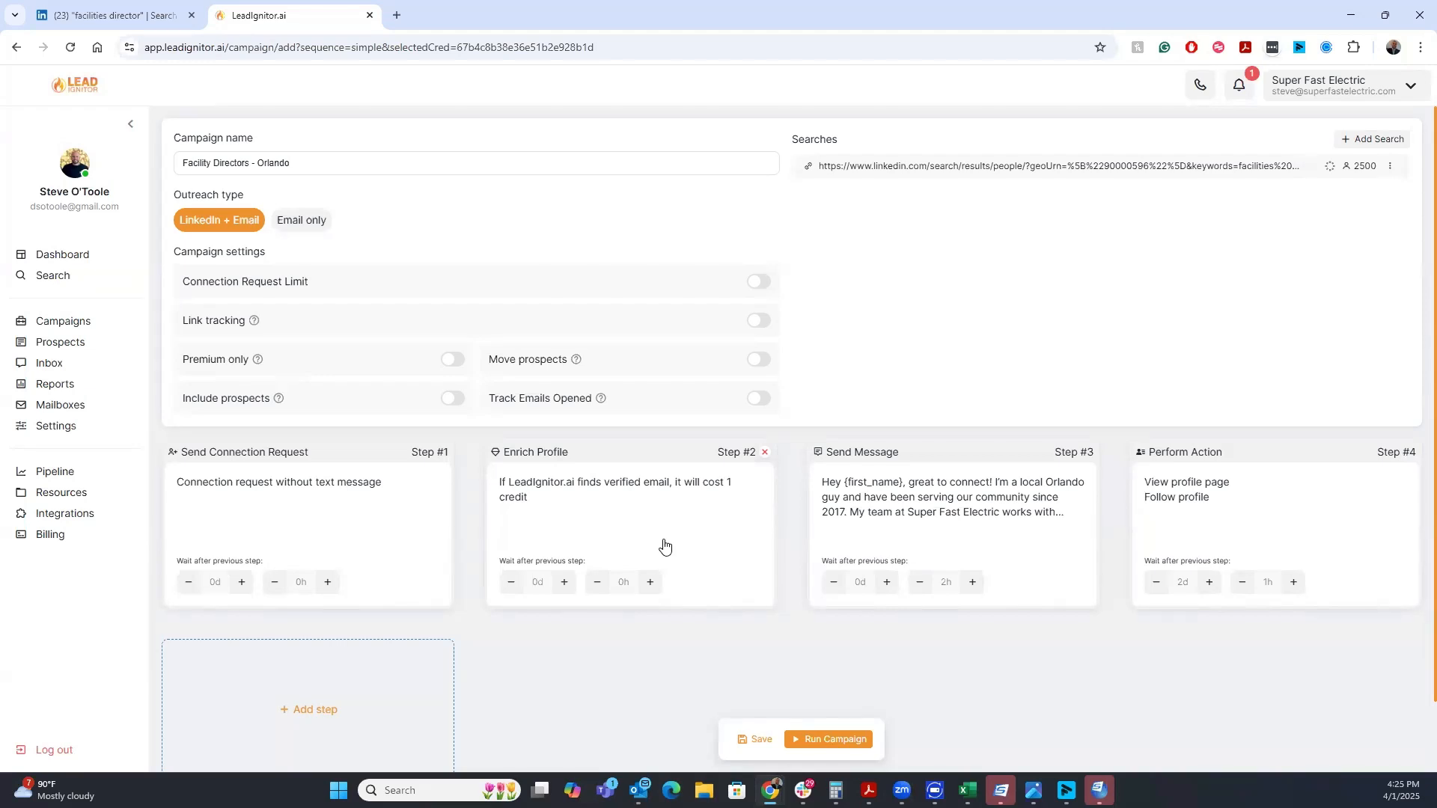
Add a Voicemail Drop step, agreeing to the voicemail terms of service, and close its settings
{"action": "left_click", "coordinate": [353, 712]}
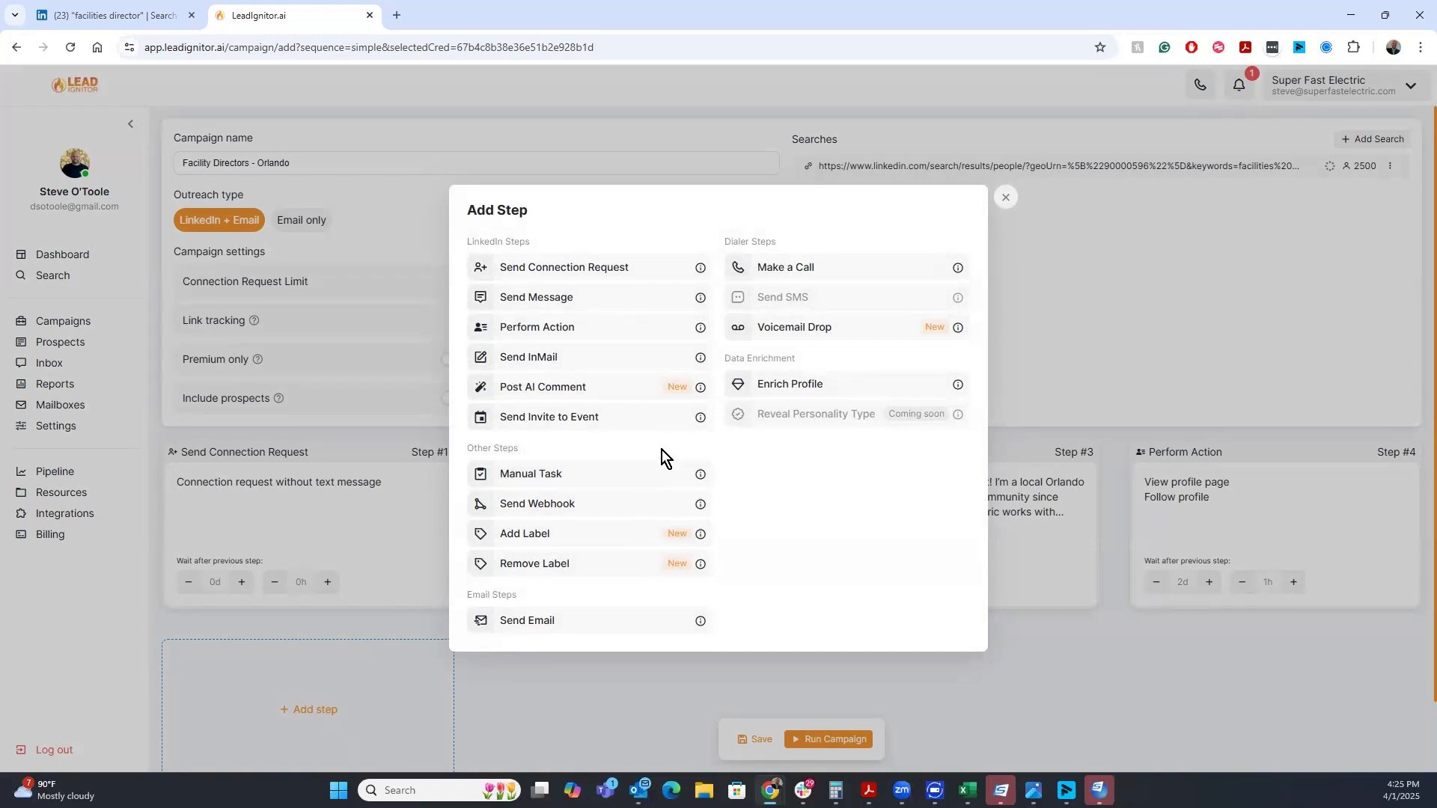
{"action": "left_click", "coordinate": [817, 327]}
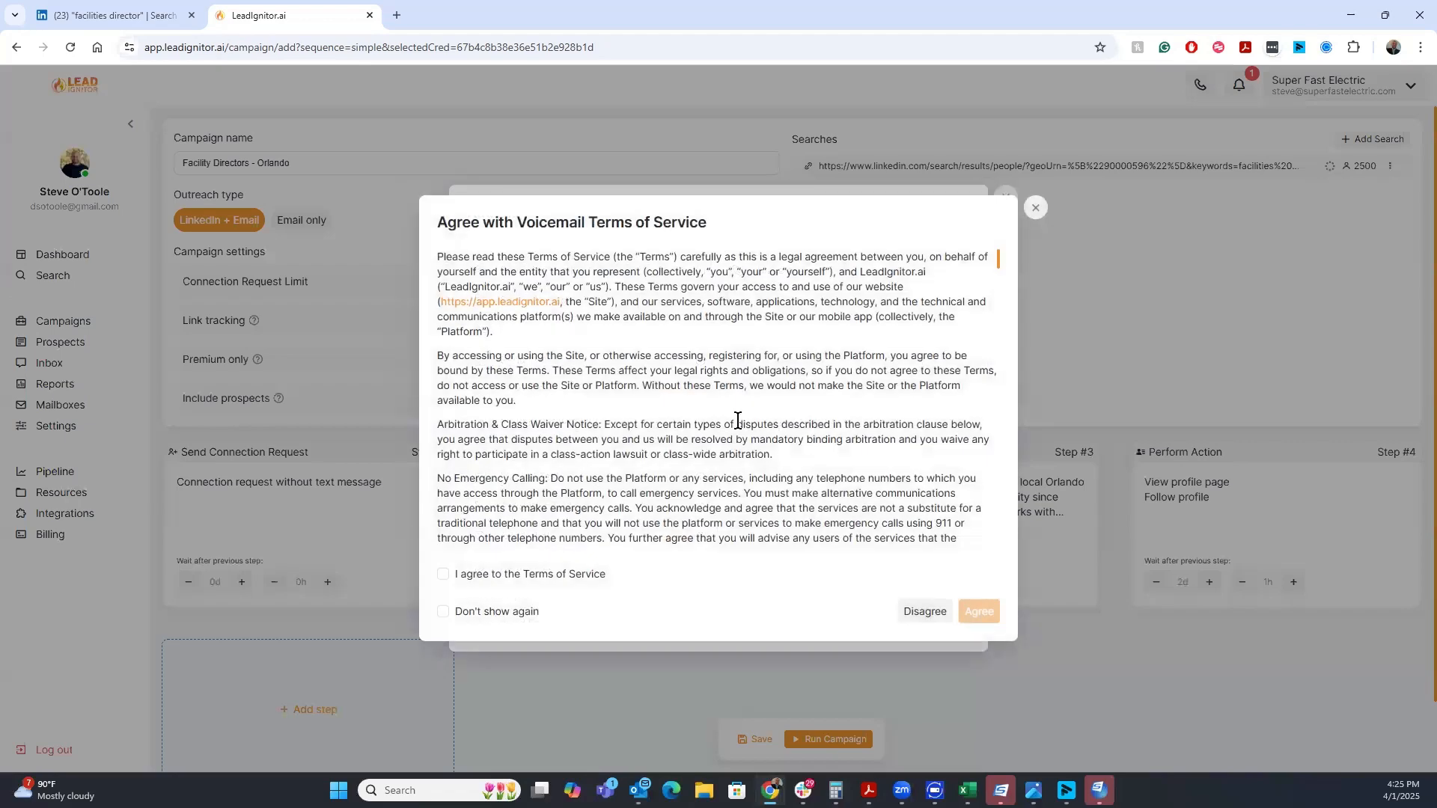
{"action": "left_click", "coordinate": [449, 581]}
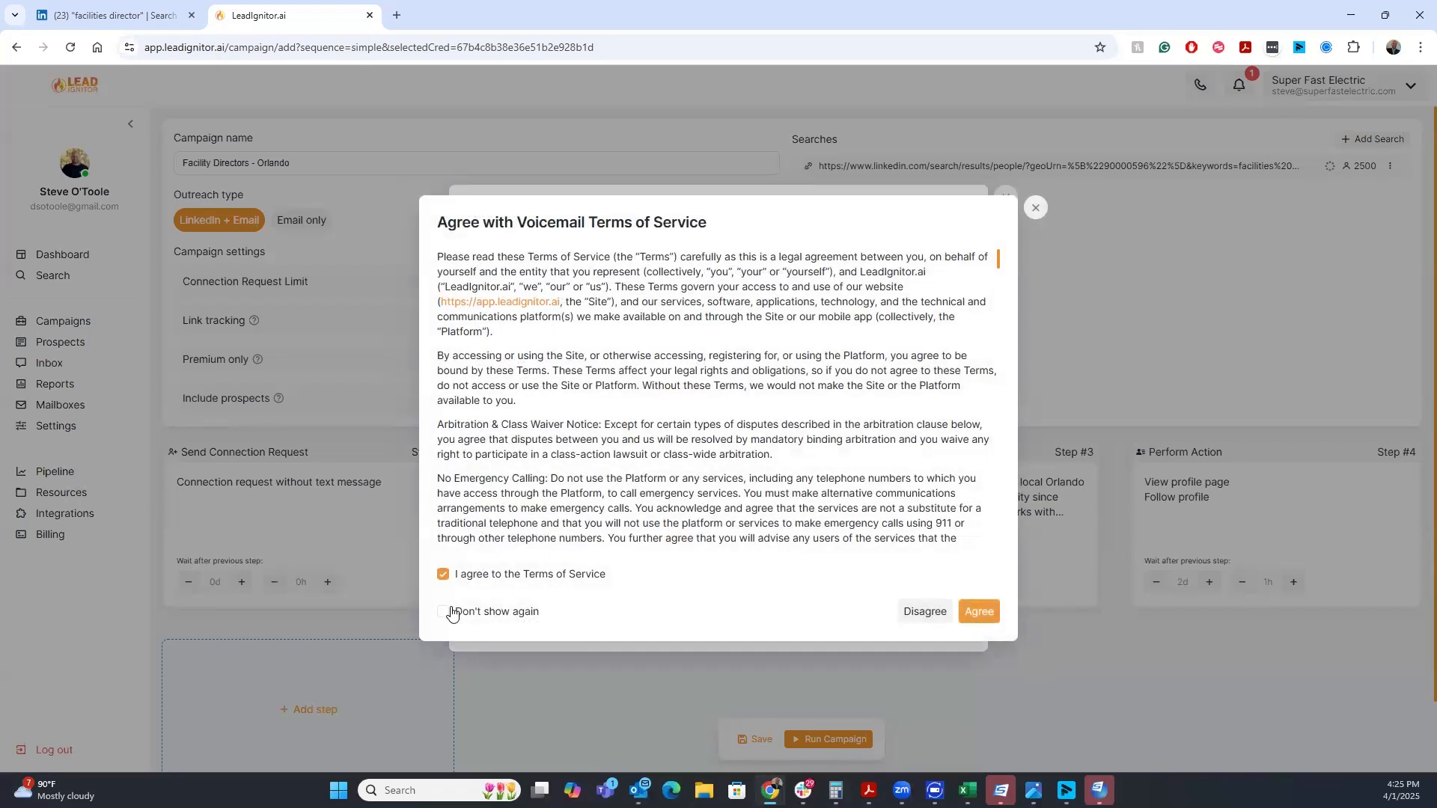
{"action": "scroll", "coordinate": [537, 469], "scroll_direction": "down", "scroll_amount": 4}
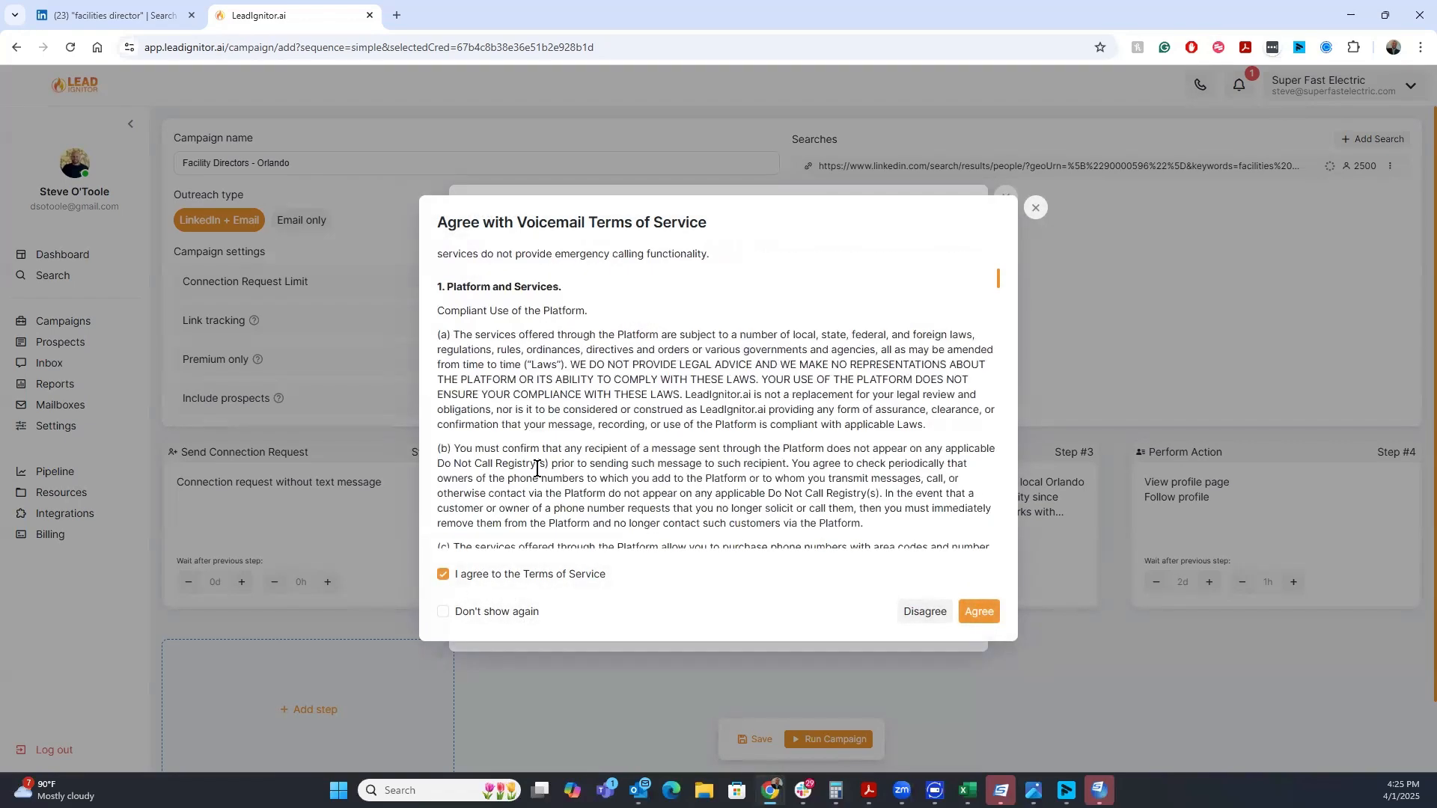
{"action": "scroll", "coordinate": [536, 469], "scroll_direction": "down", "scroll_amount": 10}
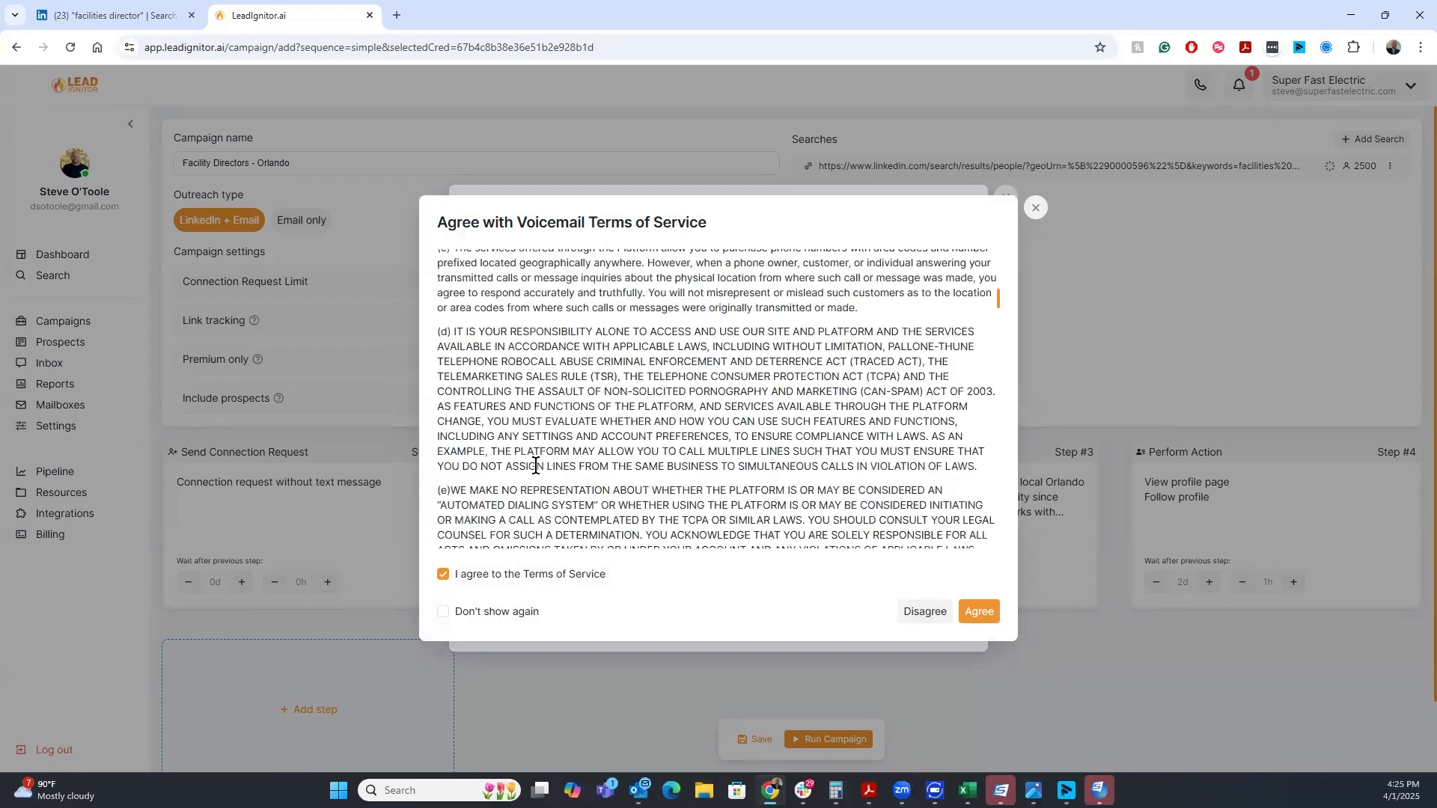
{"action": "left_click", "coordinate": [979, 612]}
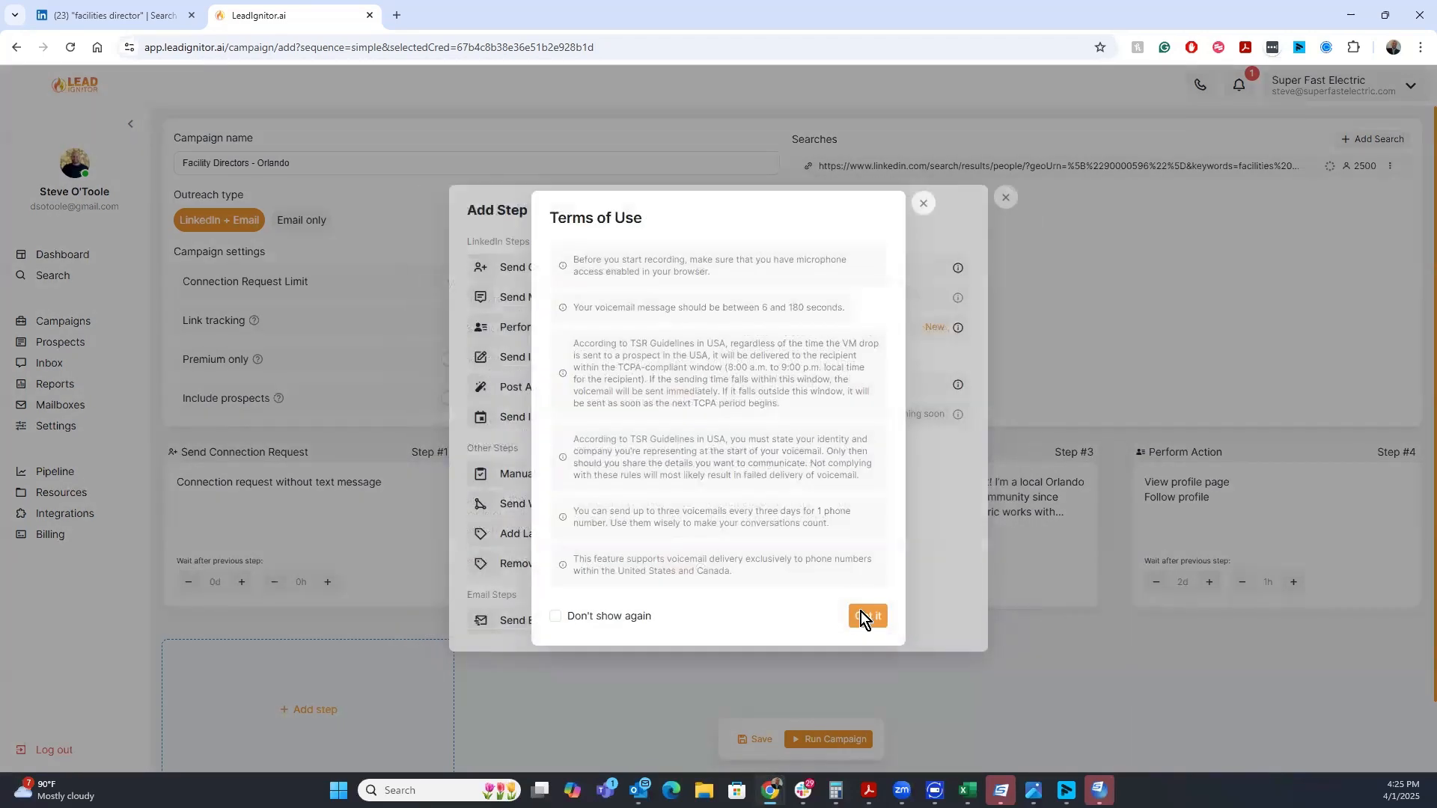
{"action": "left_click", "coordinate": [861, 612]}
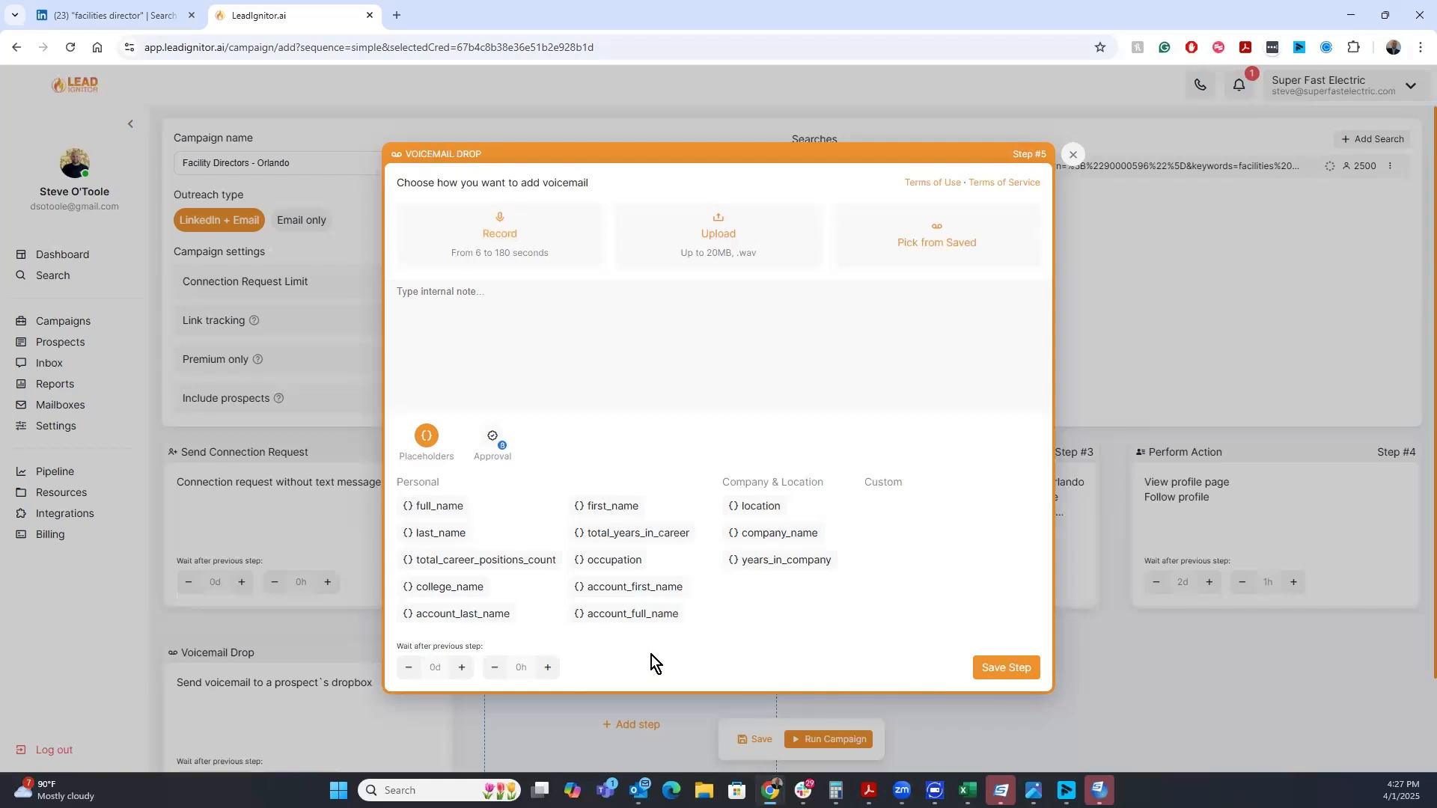
{"action": "left_click", "coordinate": [1072, 150]}
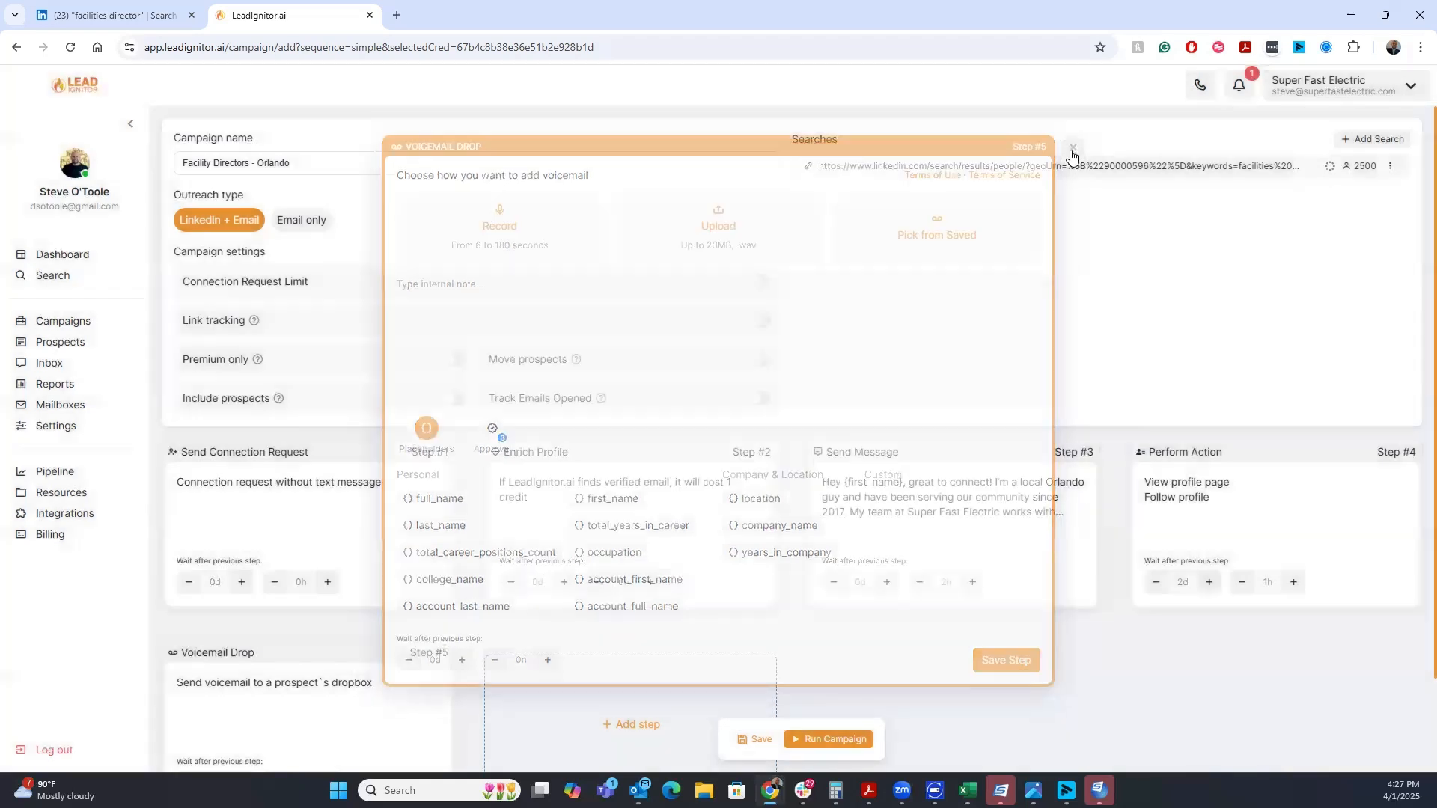
Save the campaign
{"action": "right_click", "coordinate": [1066, 166]}
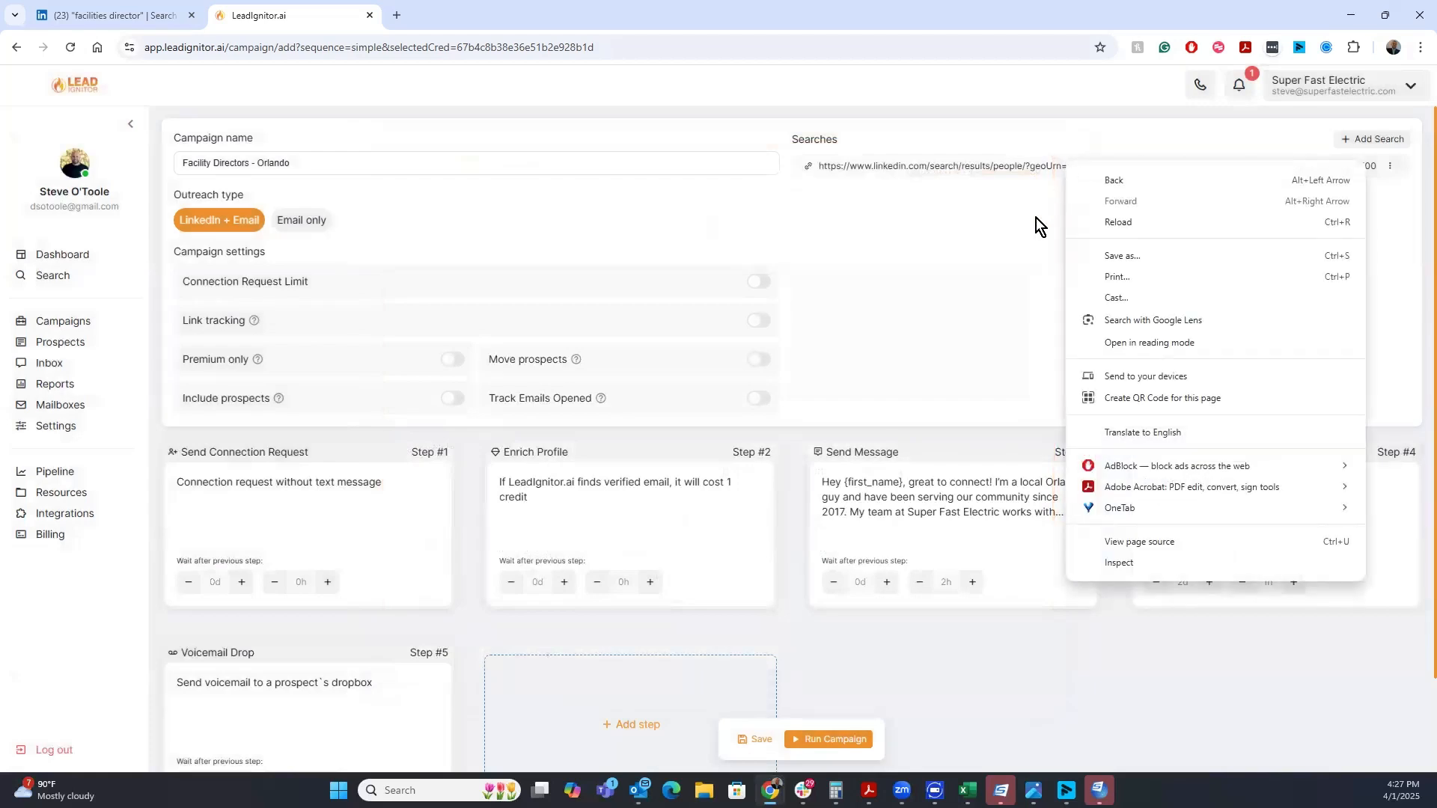
{"action": "left_click", "coordinate": [770, 752]}
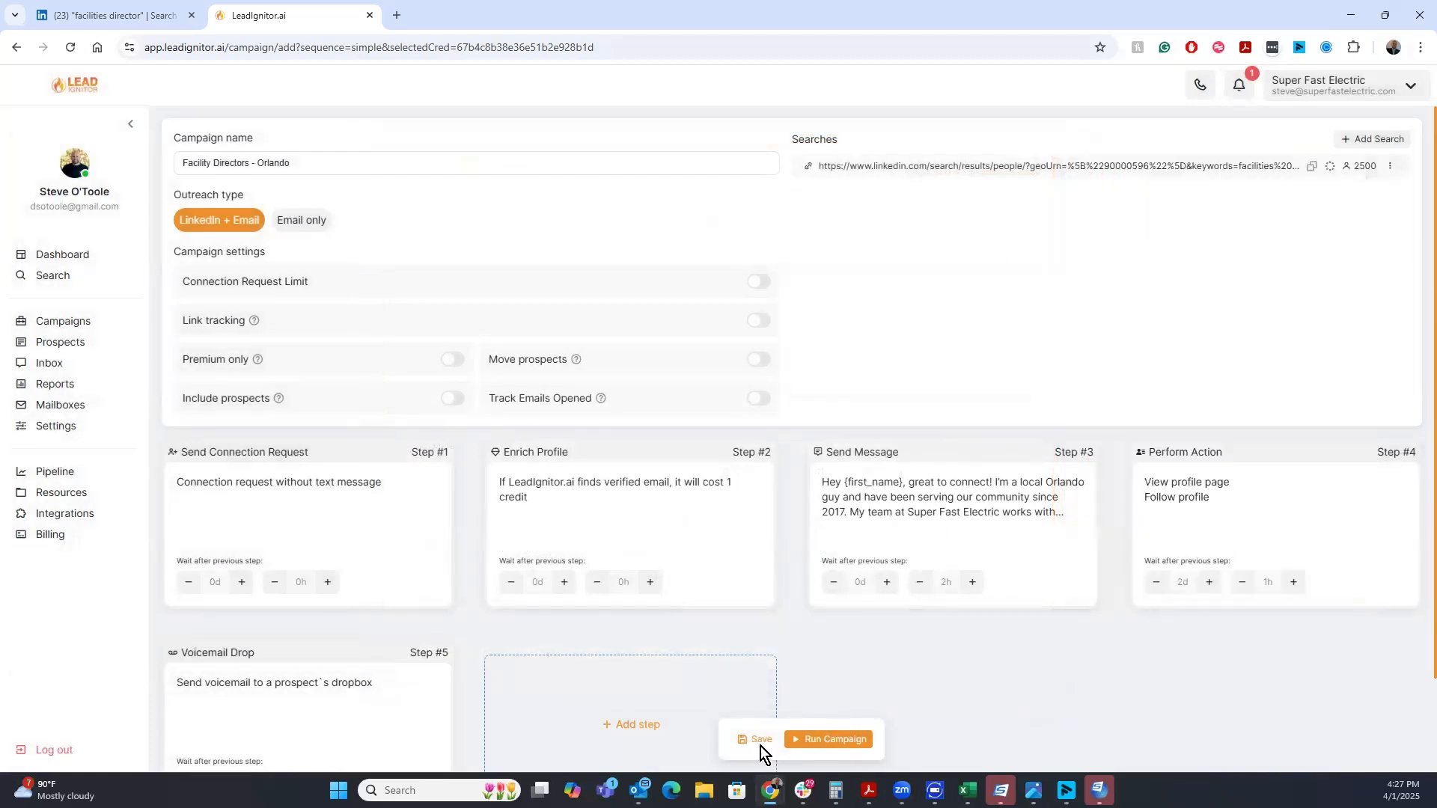
{"action": "left_click", "coordinate": [760, 747]}
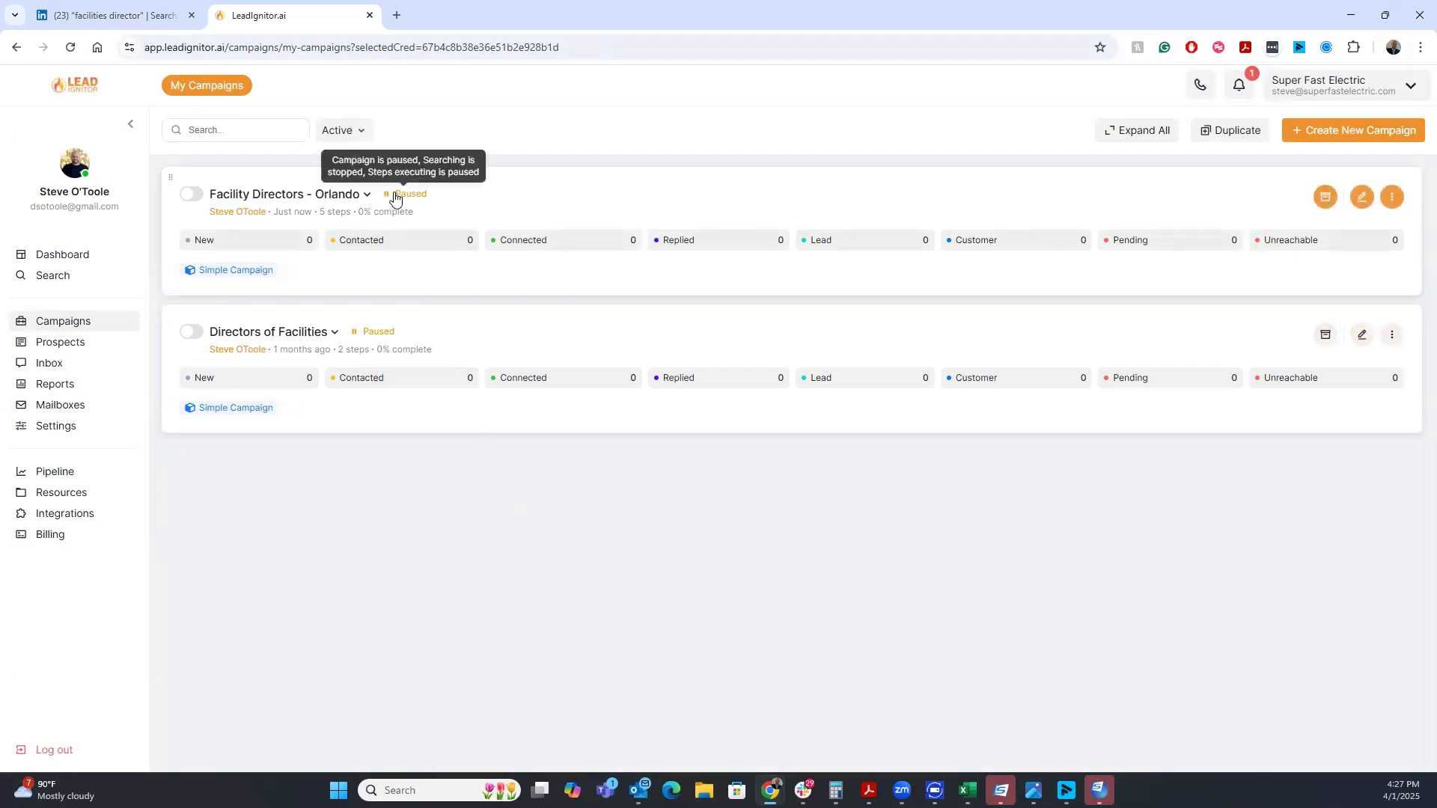
Edit the Facility Directors - Orlando campaign, delete its Voicemail Drop step, and save the changes
{"action": "left_click", "coordinate": [1360, 198]}
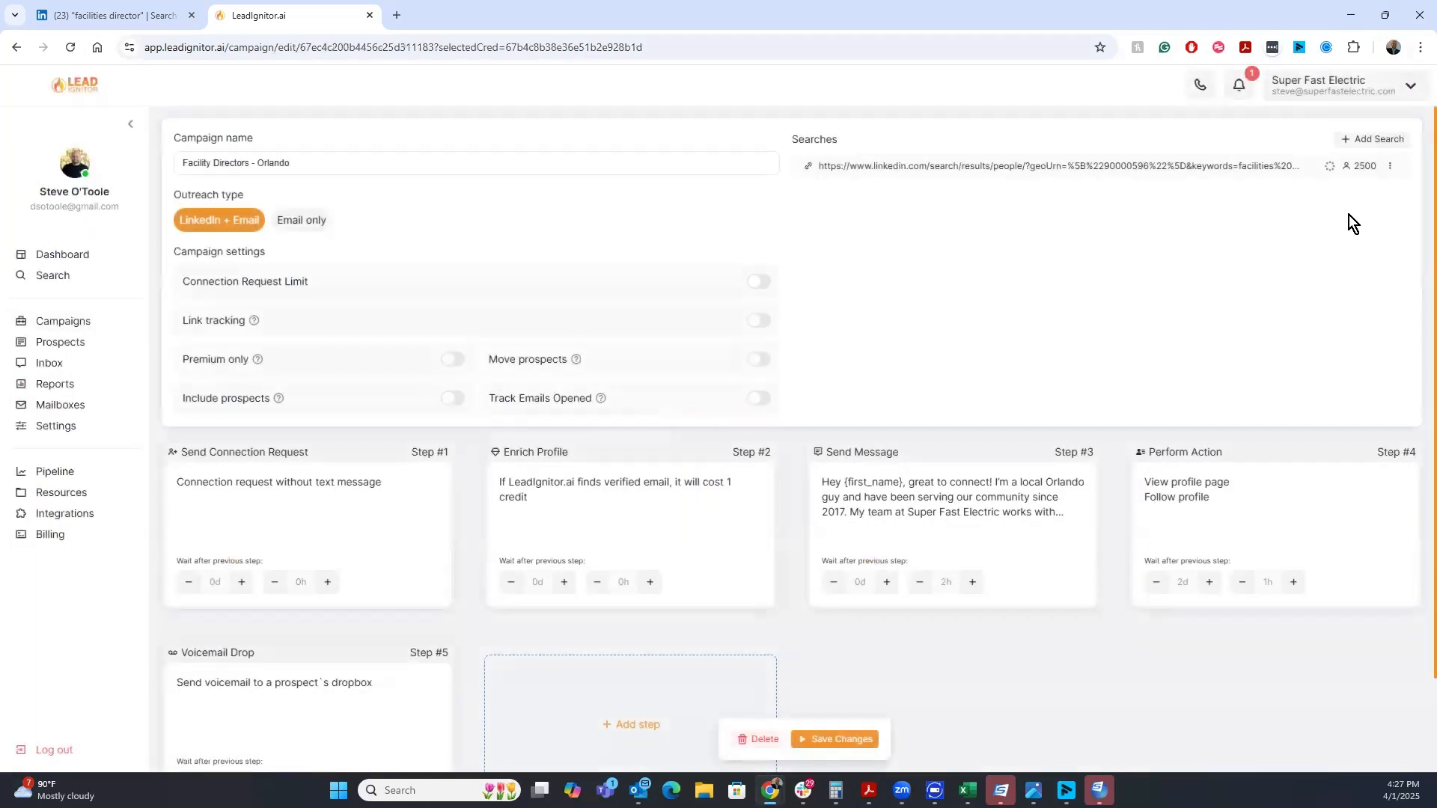
{"action": "scroll", "coordinate": [485, 619], "scroll_direction": "down", "scroll_amount": 2}
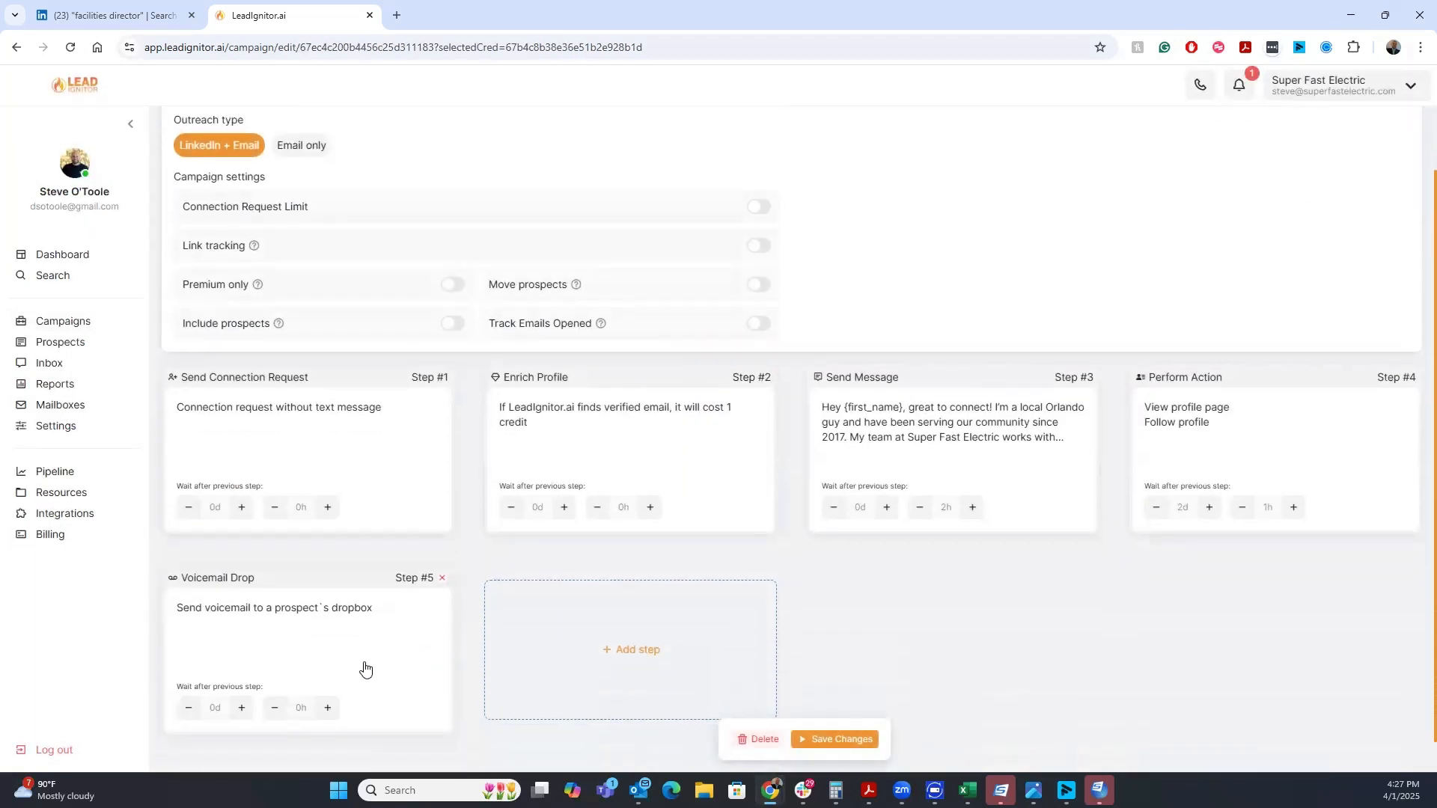
{"action": "left_click", "coordinate": [442, 543]}
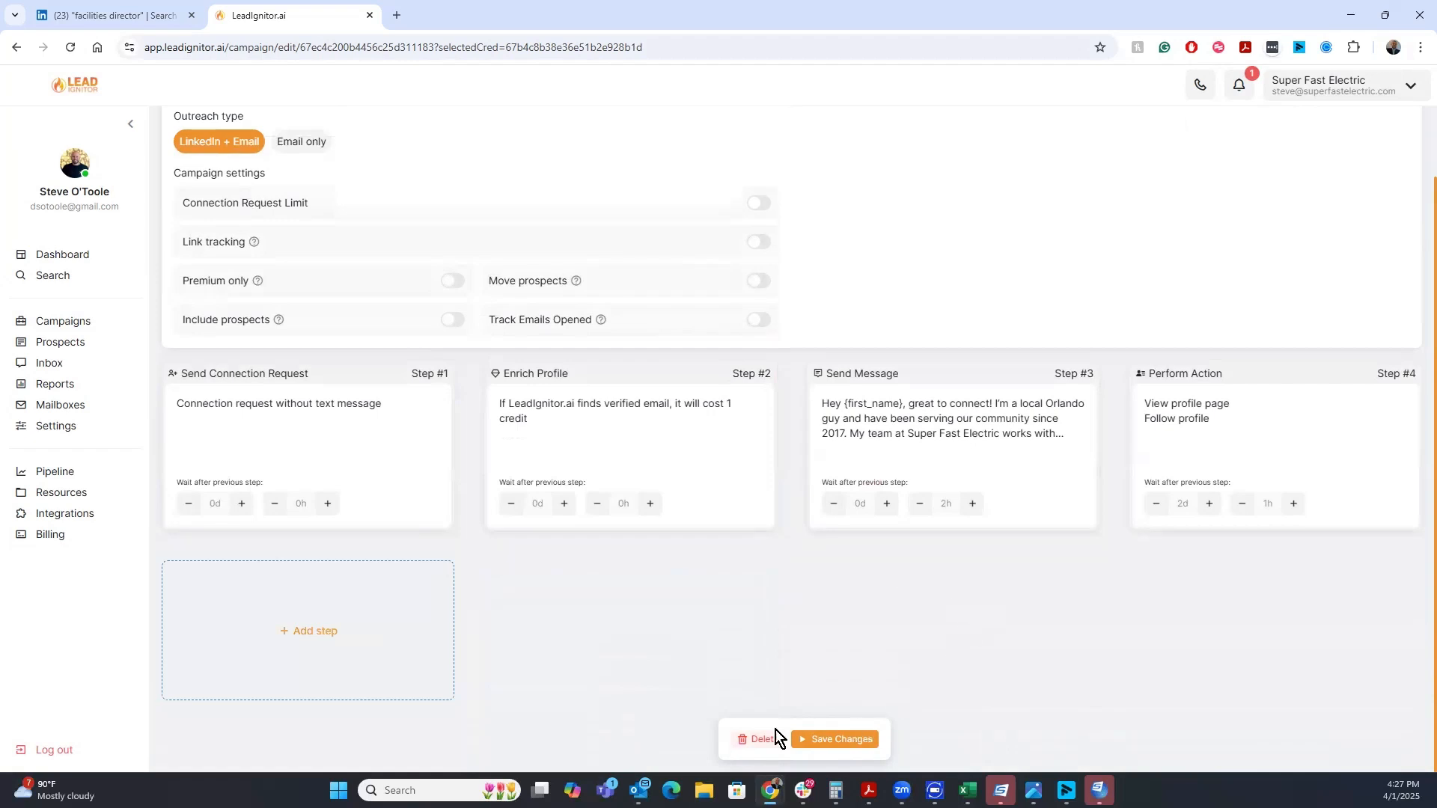
{"action": "left_click", "coordinate": [814, 742]}
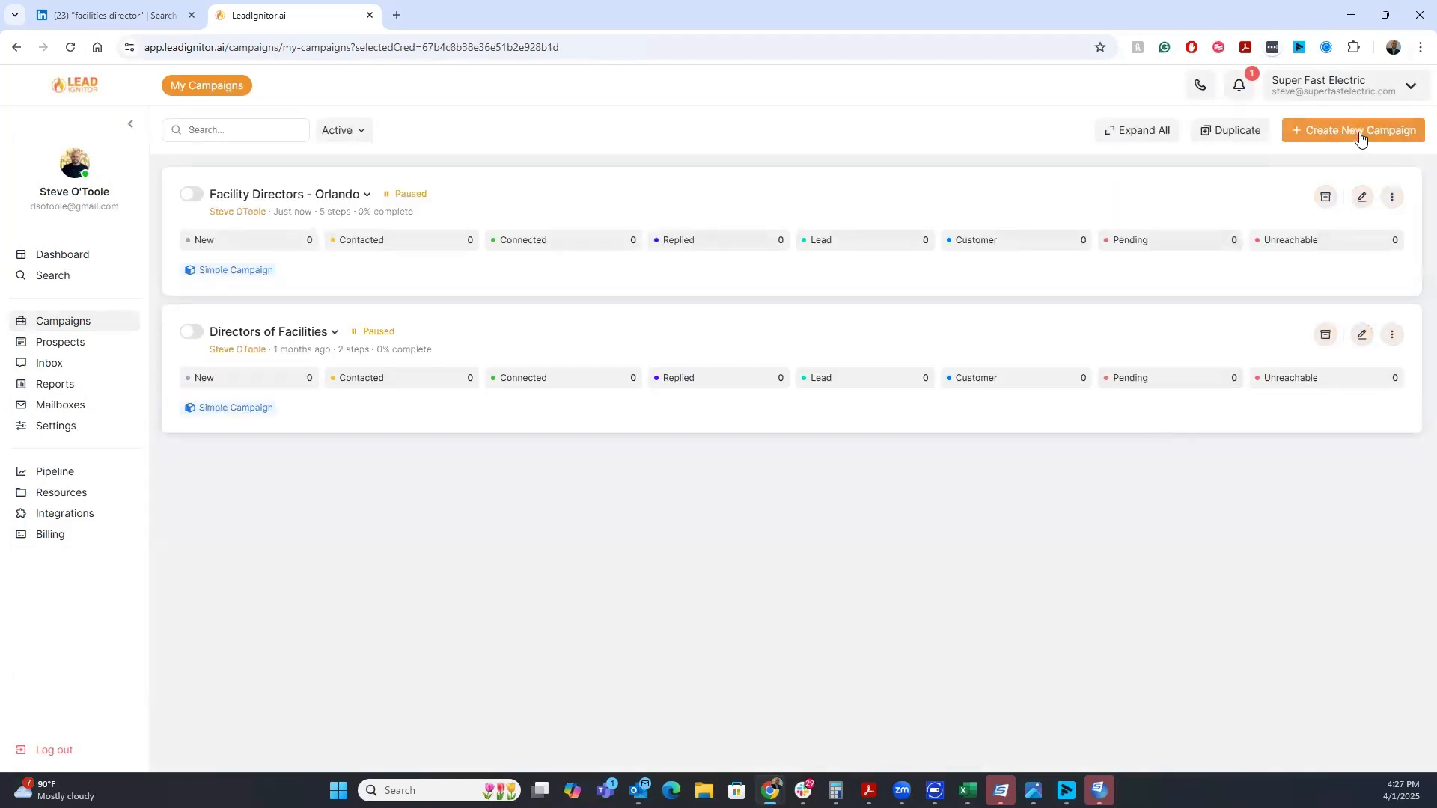
Activate the Facility Directors - Orlando campaign
{"action": "left_click", "coordinate": [191, 195]}
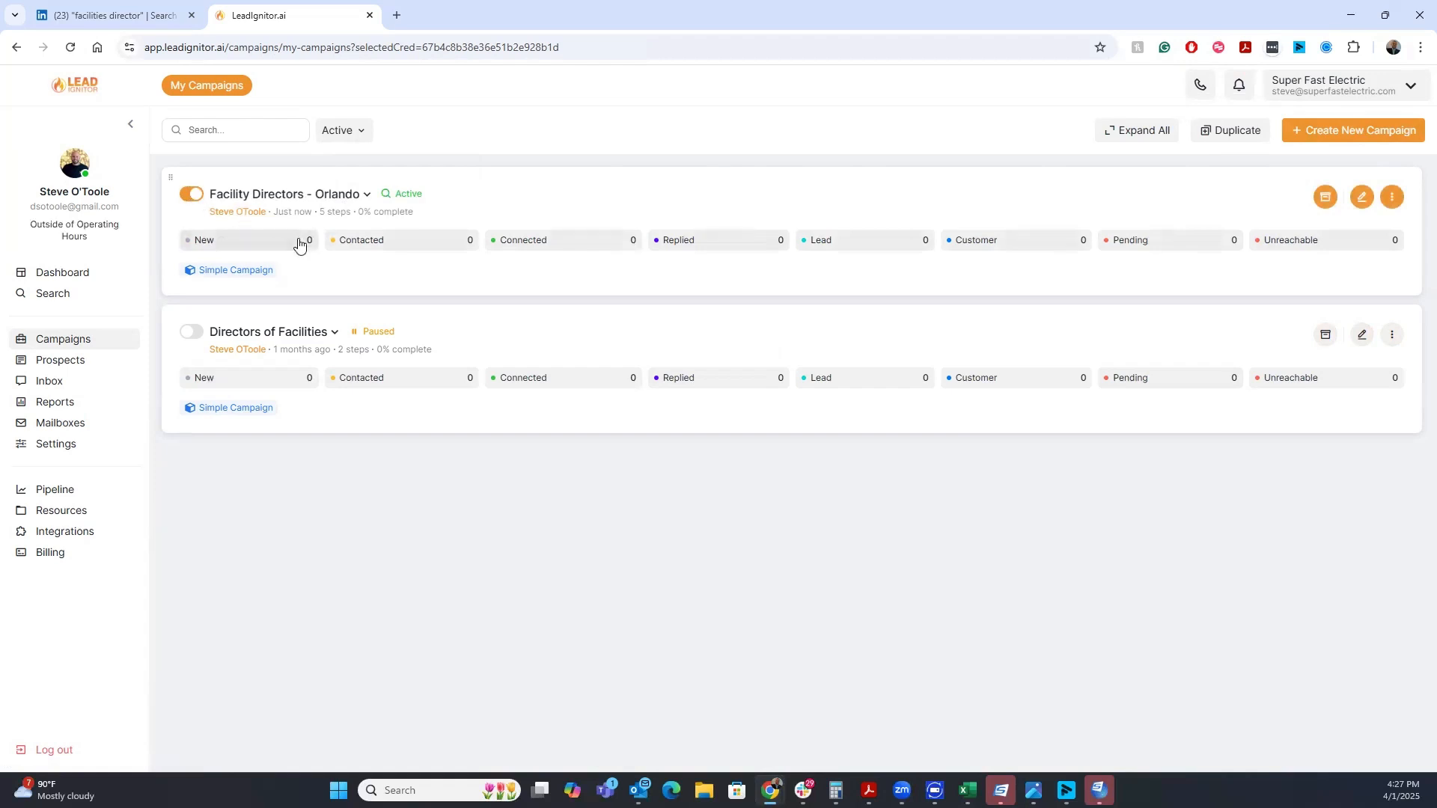